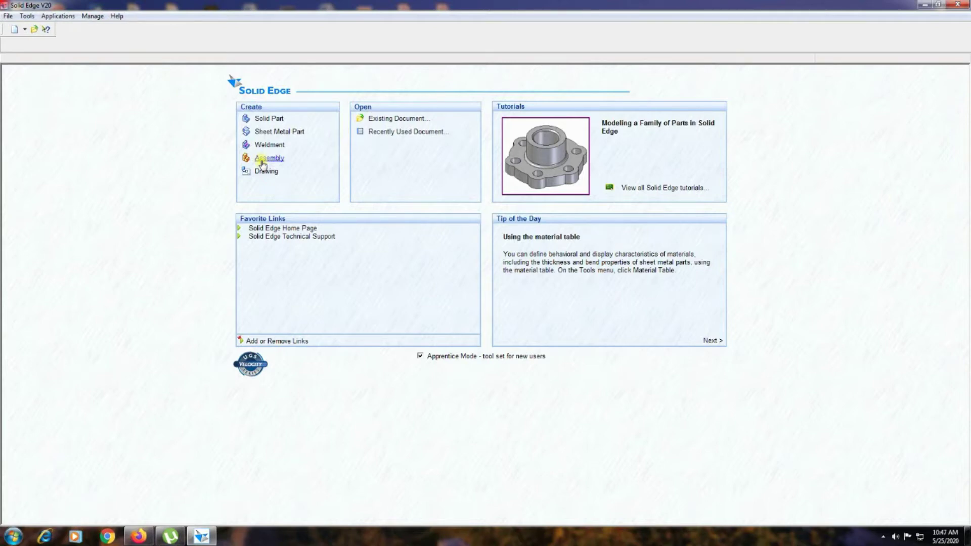
Create a new assembly and place the flange, part 5, as its first component.
left_click(267, 158)
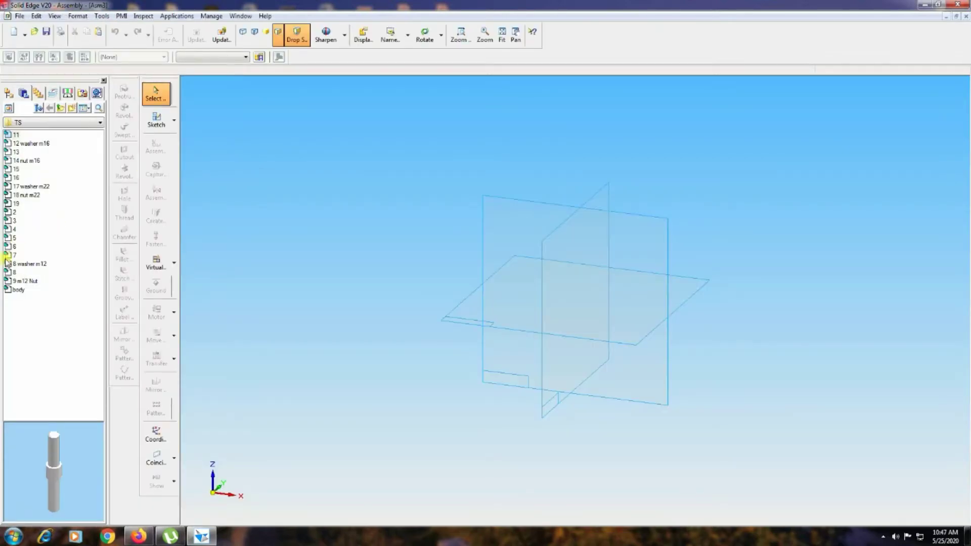
left_click(13, 239)
left_click_drag(13, 242, 549, 265)
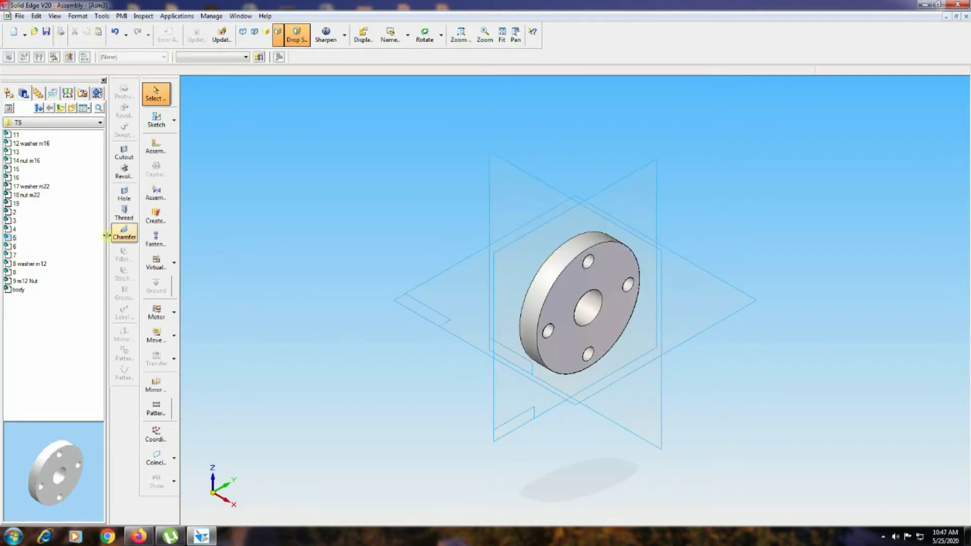
Add the spindle, part 4, and mate its collar's circular edge to the central bore edge on the flange's hub side.
left_click_drag(12, 230, 375, 247)
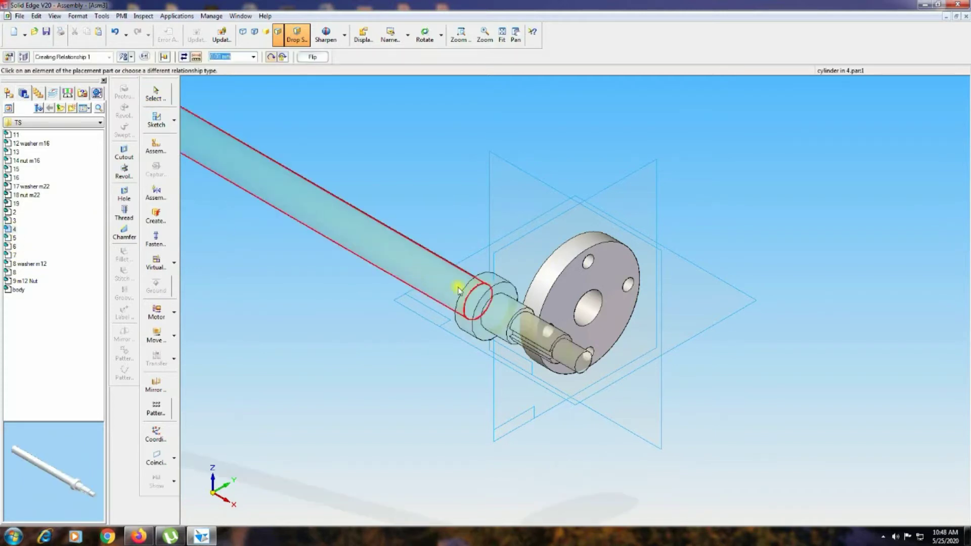
right_click(499, 294)
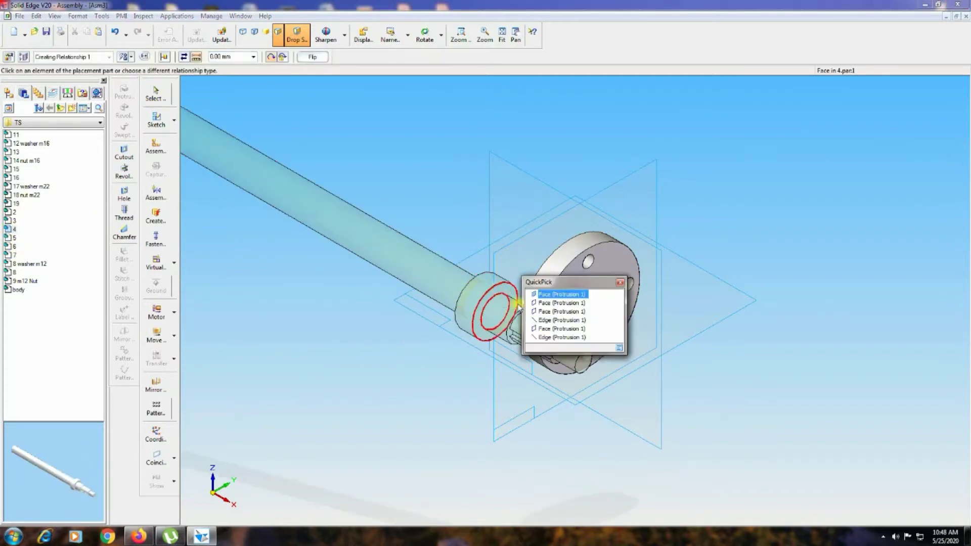
left_click(536, 322)
middle_click_drag(733, 274, 770, 310)
scroll(770, 310, "down", 2)
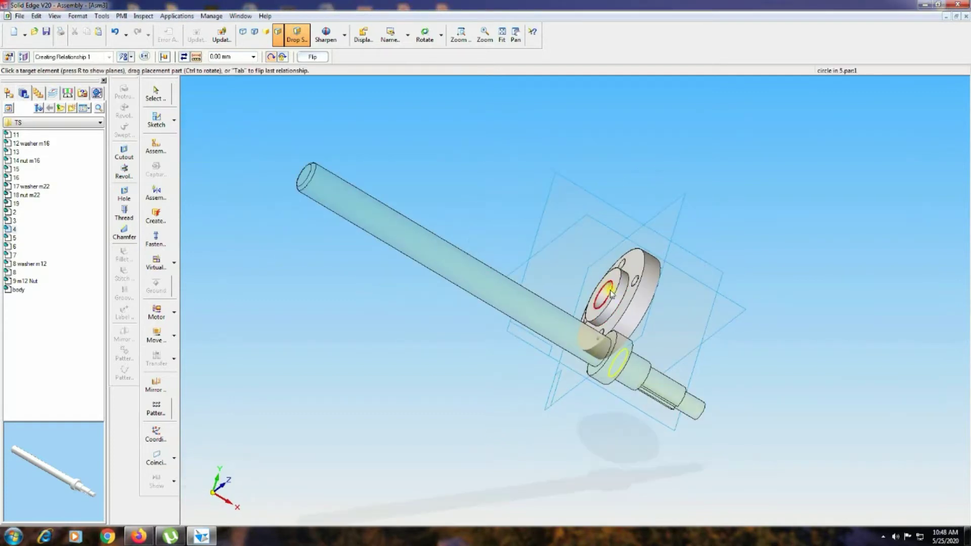
left_click(608, 288)
middle_click_drag(832, 331, 793, 311)
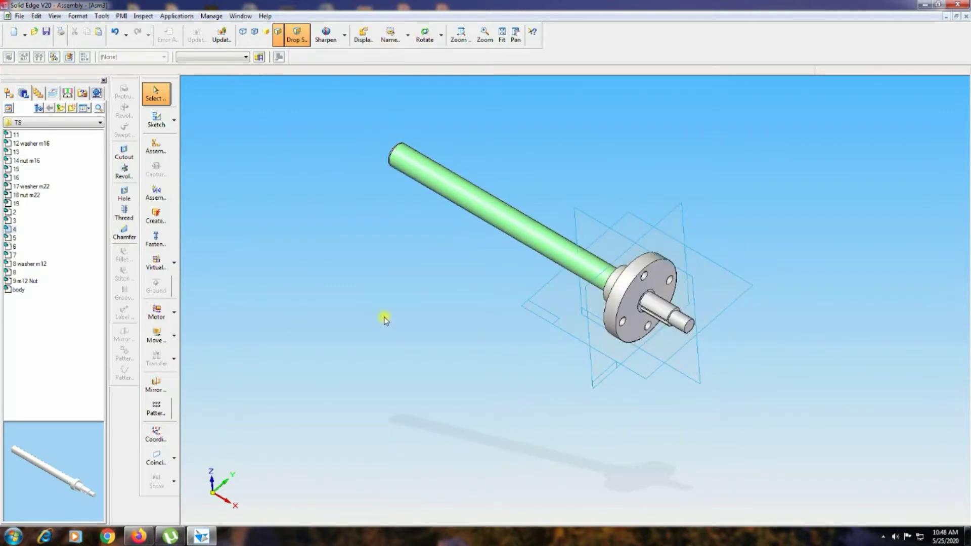
Add screw part 6 and seat the circular edge under its head in the flange's upper-left hole.
left_click(11, 245)
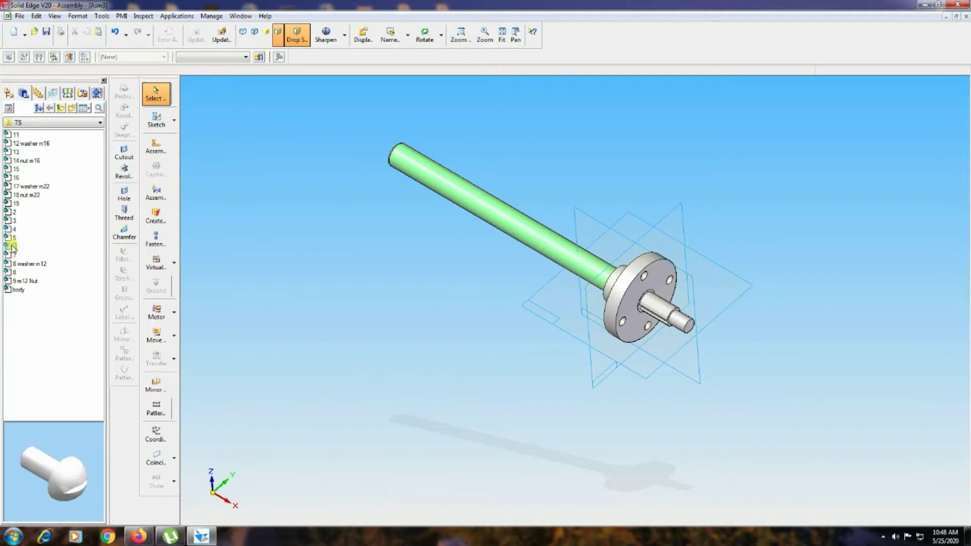
left_click_drag(11, 249, 429, 325)
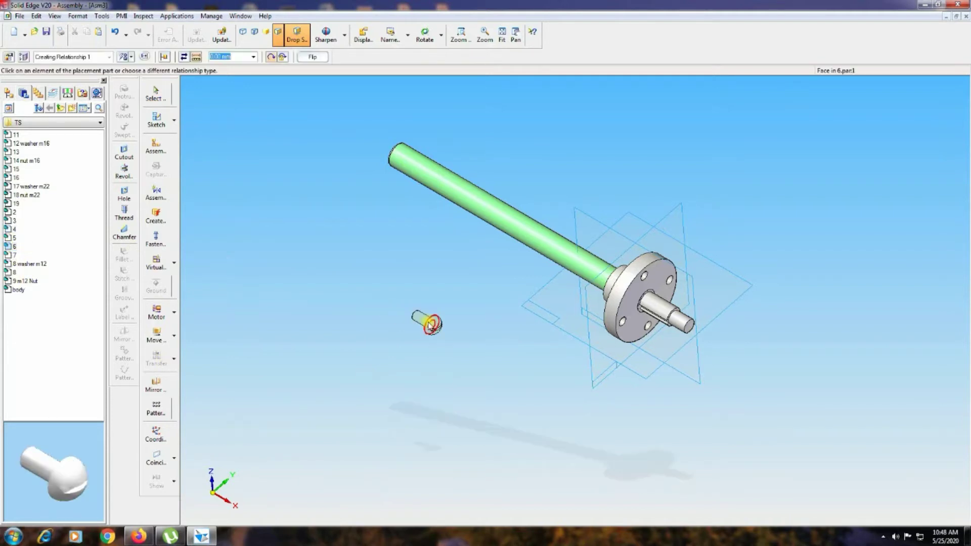
mouse_move(435, 327)
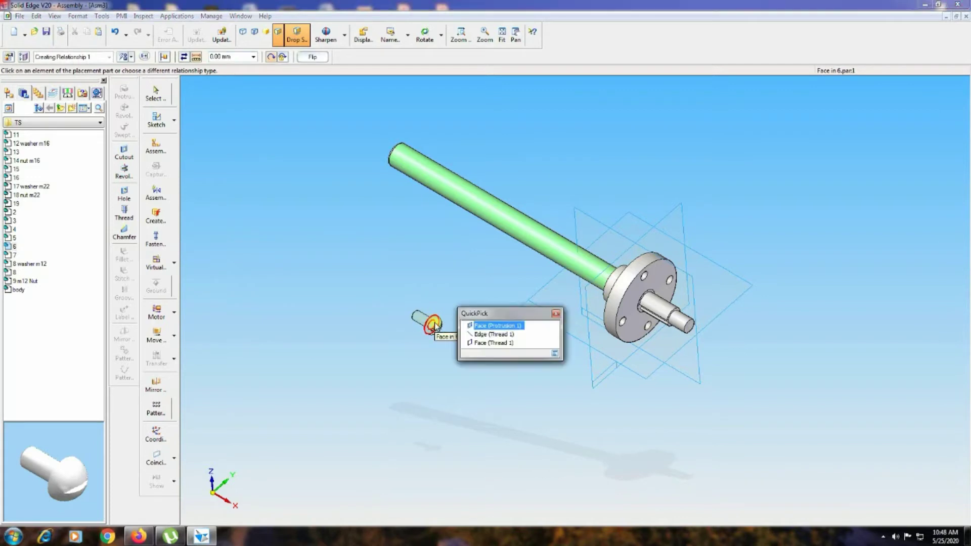
left_click(480, 332)
left_click(649, 279)
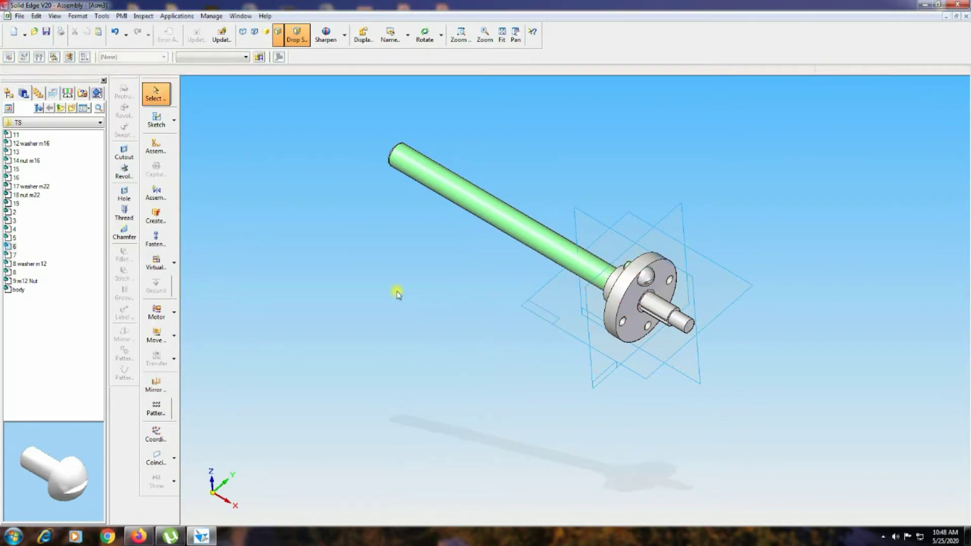
Insert a second copy of screw part 6 and seat it in the flange's upper-right hole.
left_click_drag(31, 267, 382, 305)
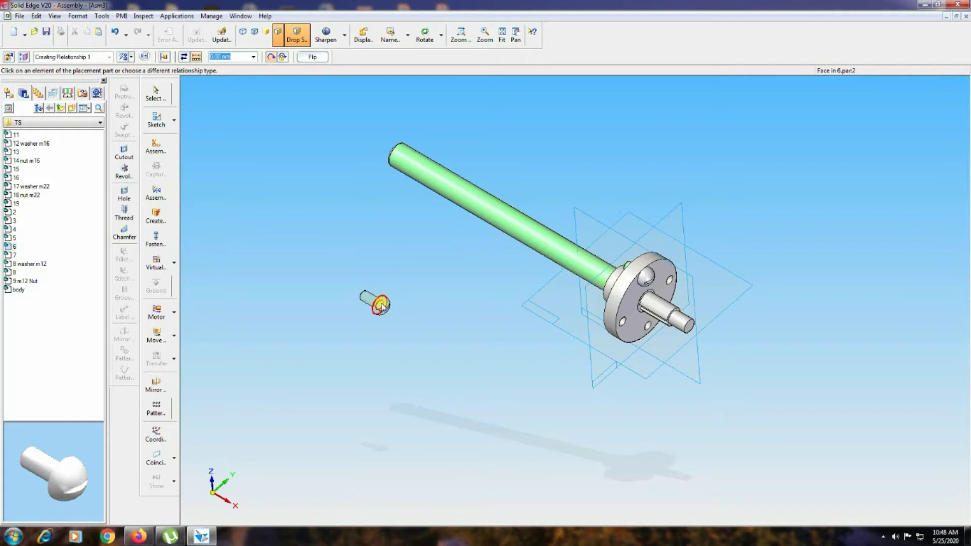
right_click(382, 305)
left_click(411, 309)
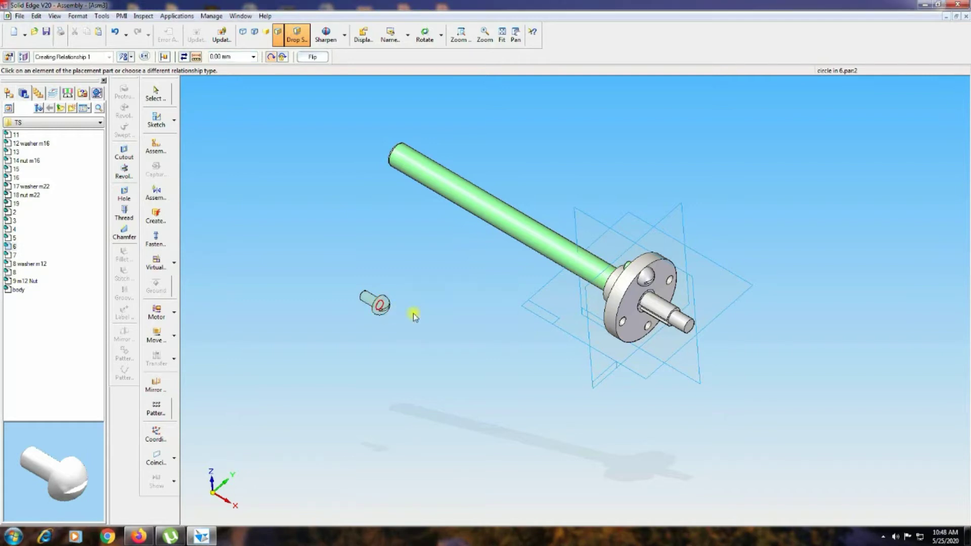
left_click(673, 285)
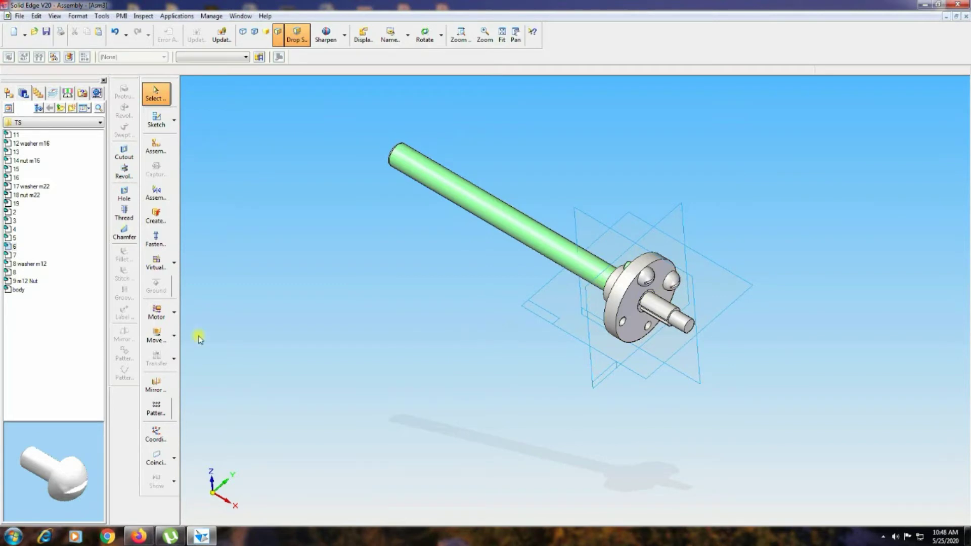
Insert a third copy of screw part 6 and seat it in the flange's lower-left hole.
left_click_drag(41, 248, 336, 312)
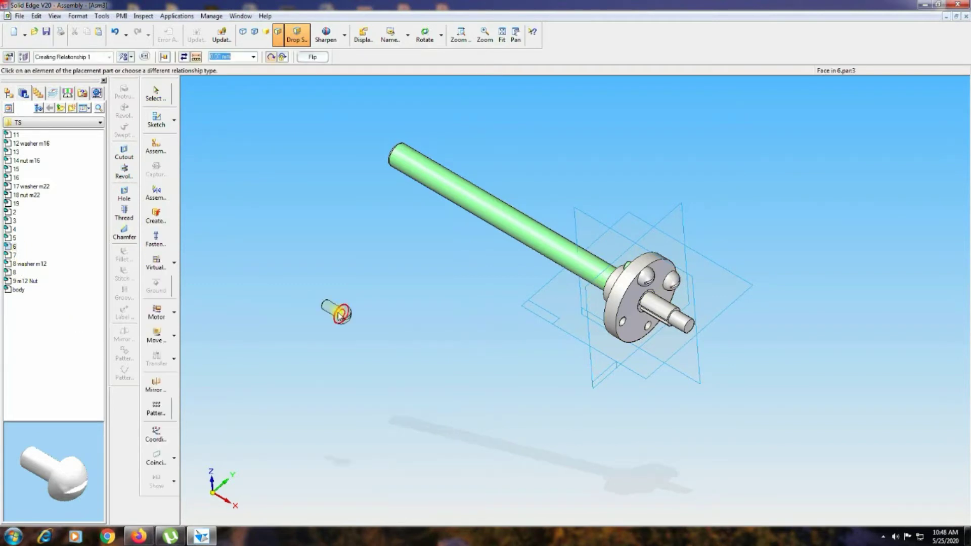
right_click(340, 315)
left_click(428, 325)
left_click(598, 325)
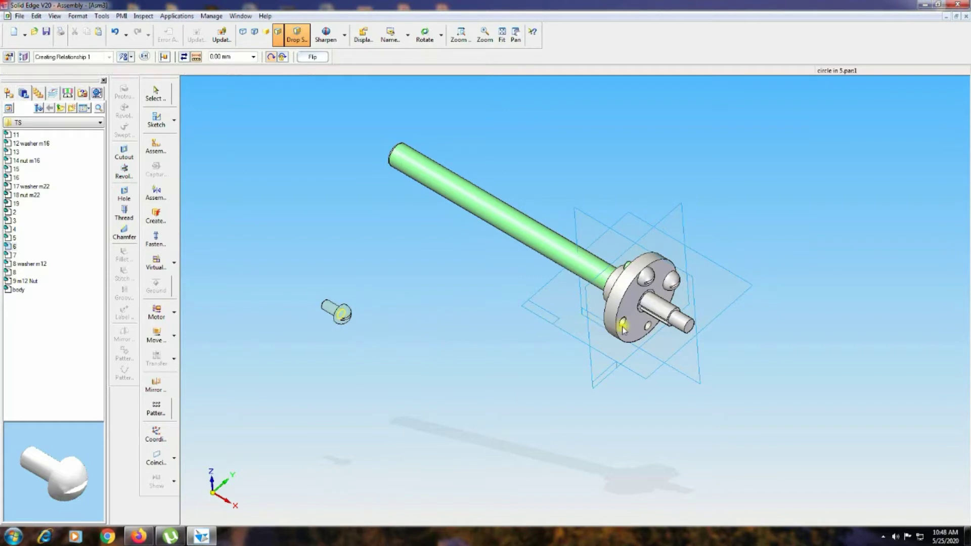
Insert a fourth copy of screw part 6 and seat it in the flange's remaining lower-right hole.
left_click_drag(13, 248, 336, 289)
right_click(340, 296)
left_click(377, 304)
left_click(645, 326)
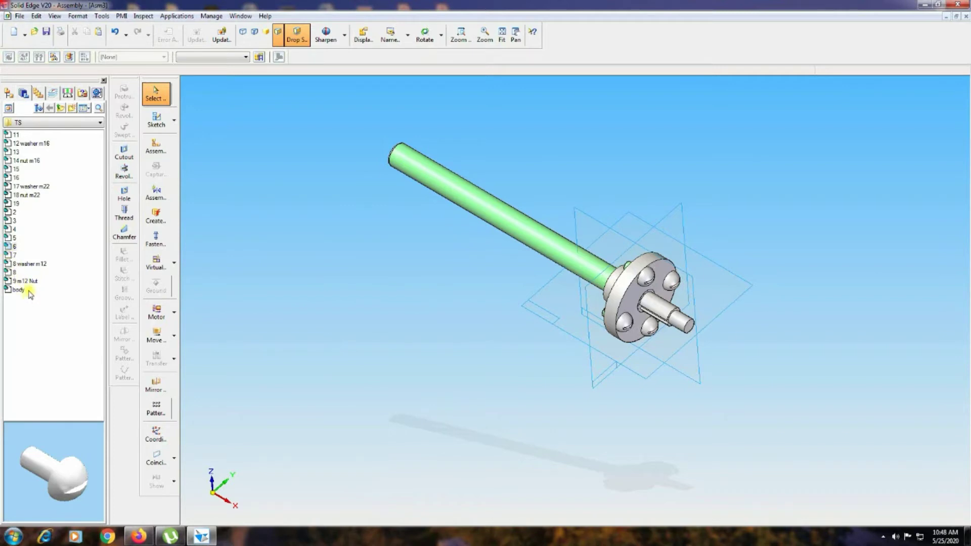
Add the handwheel, part 8, and mount it on the spindle's keyed end using the circular edge of its rear hub.
left_click(31, 264)
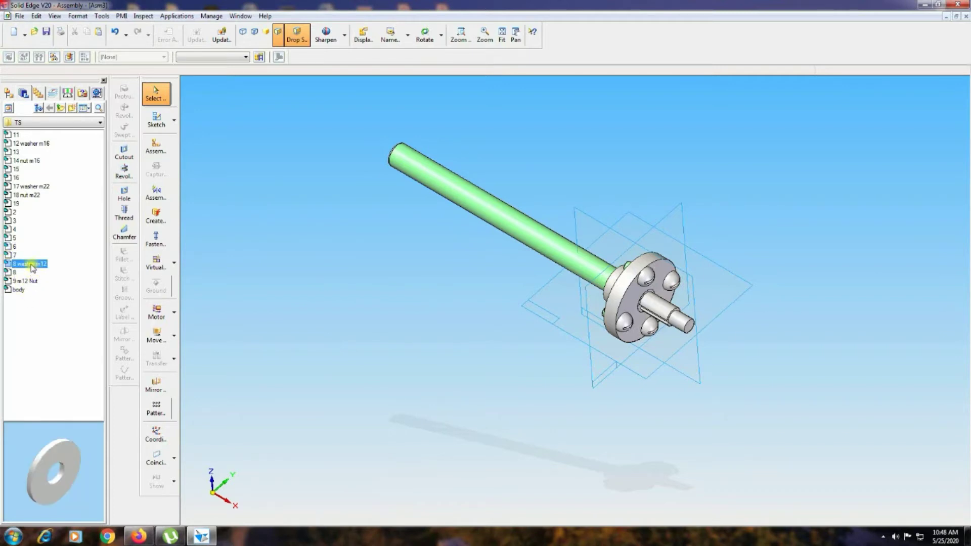
left_click(14, 273)
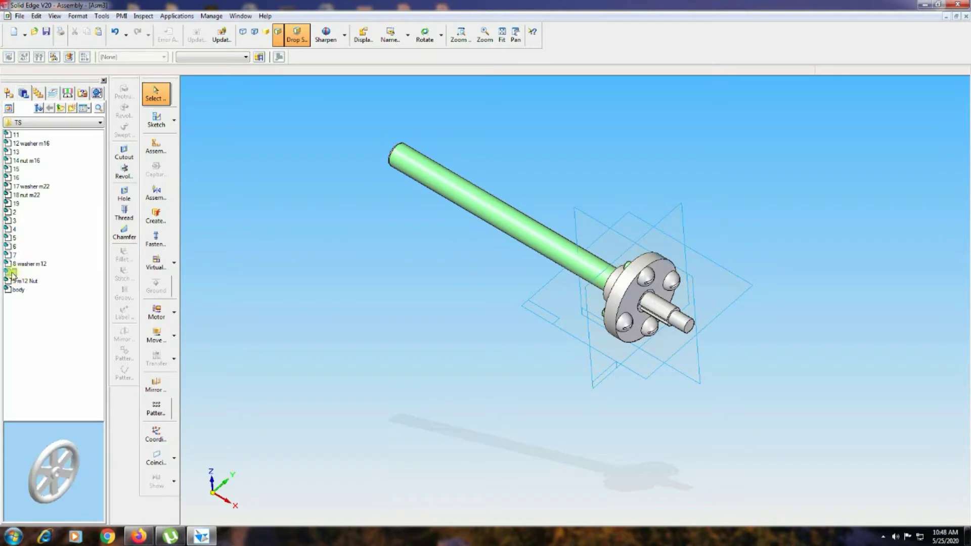
left_click_drag(14, 275, 425, 326)
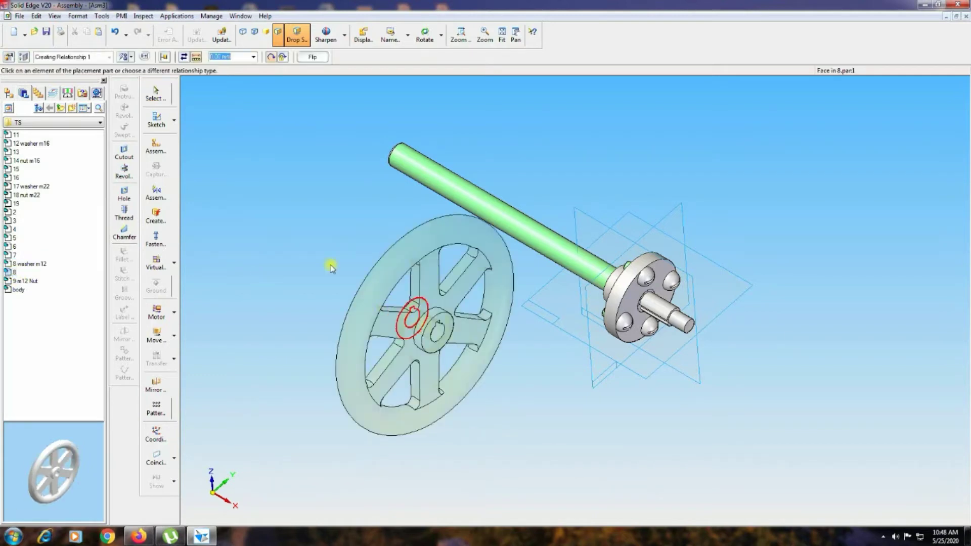
middle_click_drag(332, 275, 410, 337)
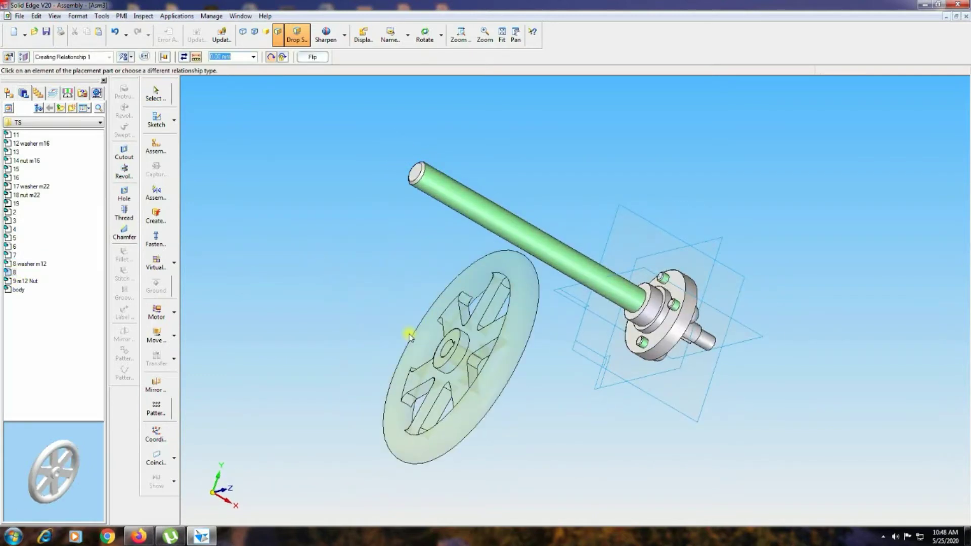
right_click(451, 349)
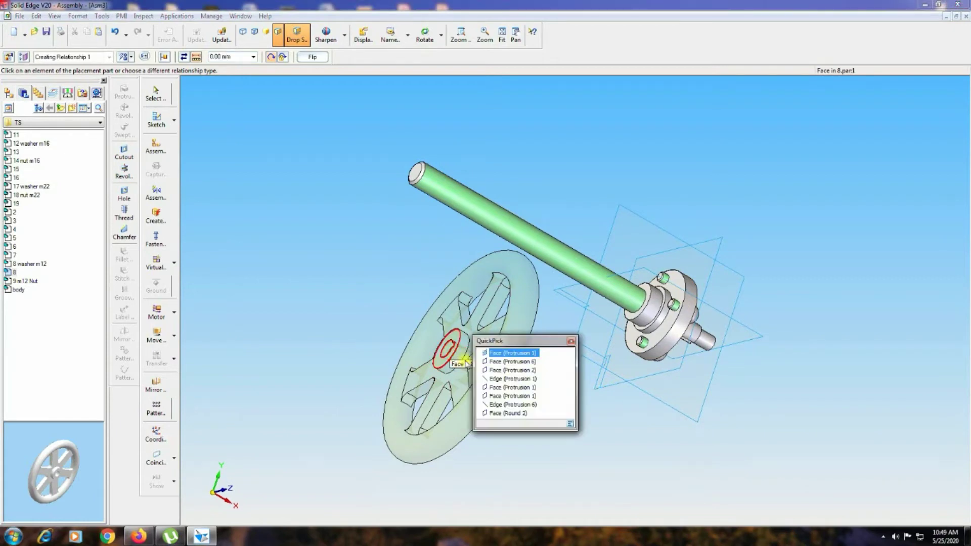
left_click(496, 379)
middle_click_drag(795, 384, 748, 349)
left_click(647, 318)
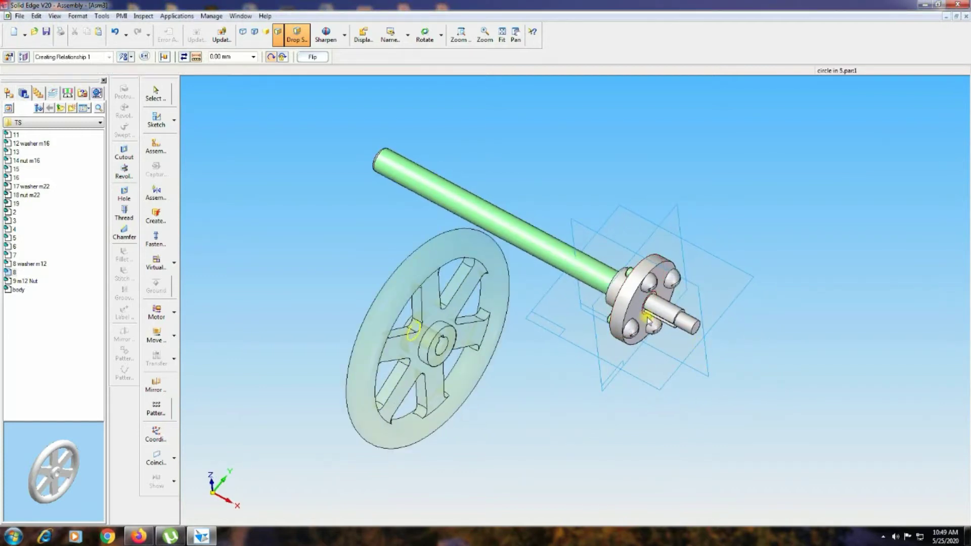
Add the 8 washer m12 part and seat its hole edge concentrically against the handwheel's front hub face.
left_click(31, 264)
left_click_drag(27, 264, 353, 306)
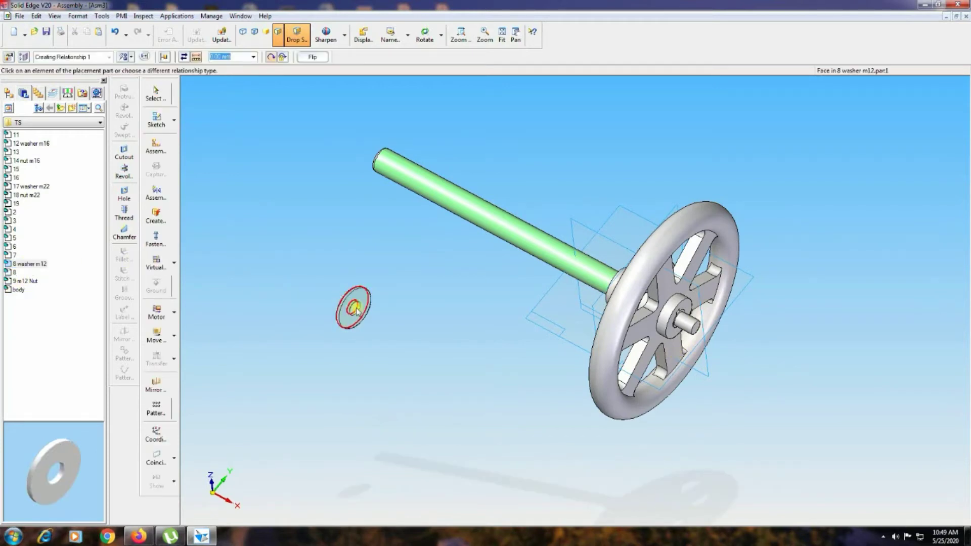
right_click(357, 308)
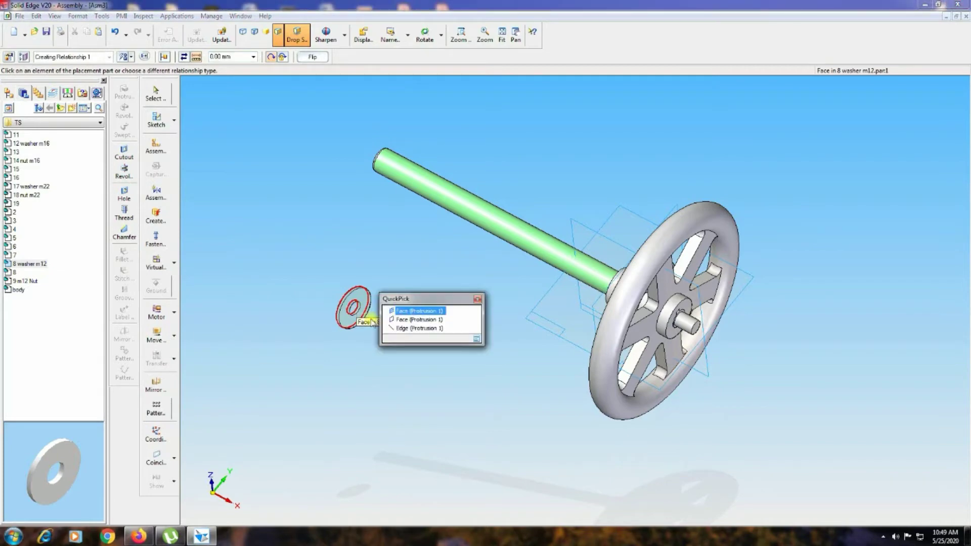
left_click(389, 330)
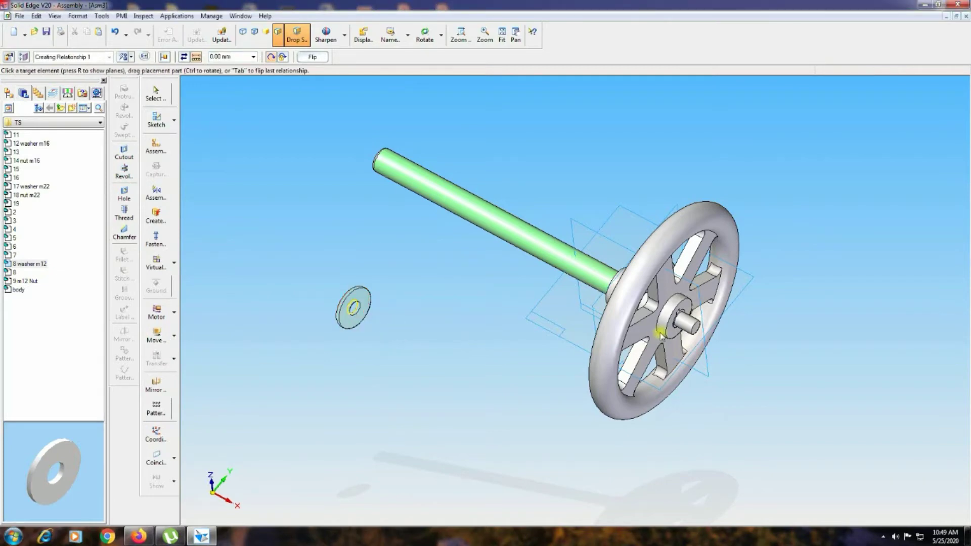
left_click(677, 327)
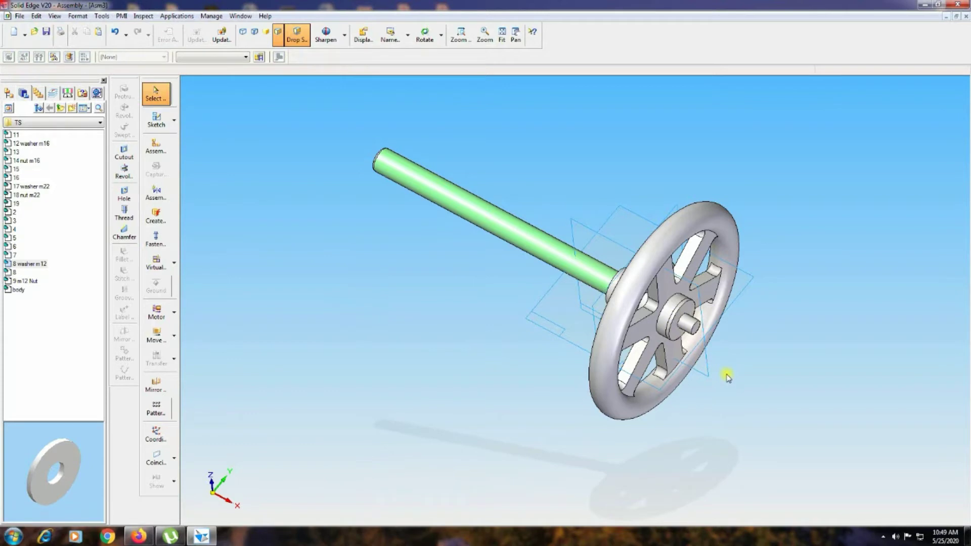
Add the 9 m12 Nut part and fit its hole edge onto the spindle end against the washer.
left_click(26, 281)
left_click_drag(29, 287, 212, 281)
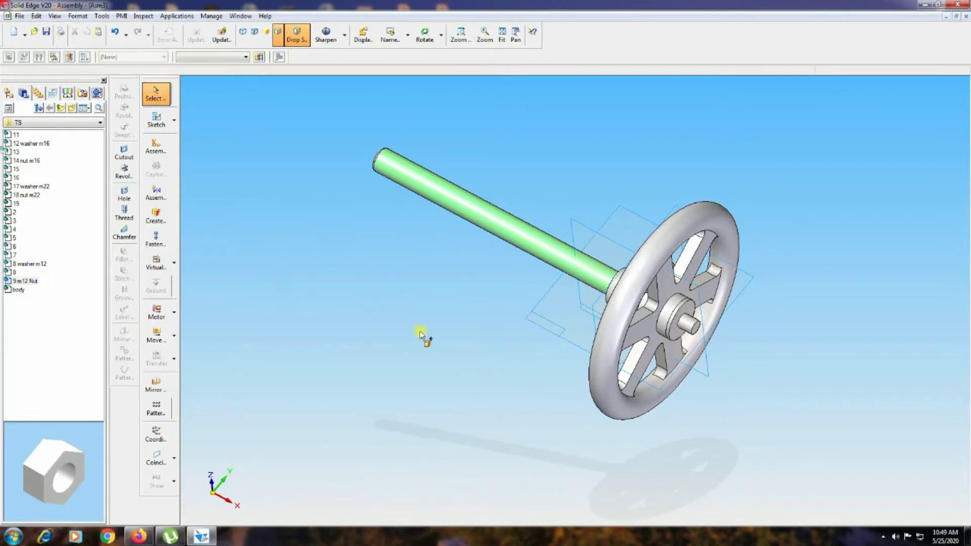
left_click_drag(420, 333, 420, 334)
middle_click_drag(369, 317, 401, 353)
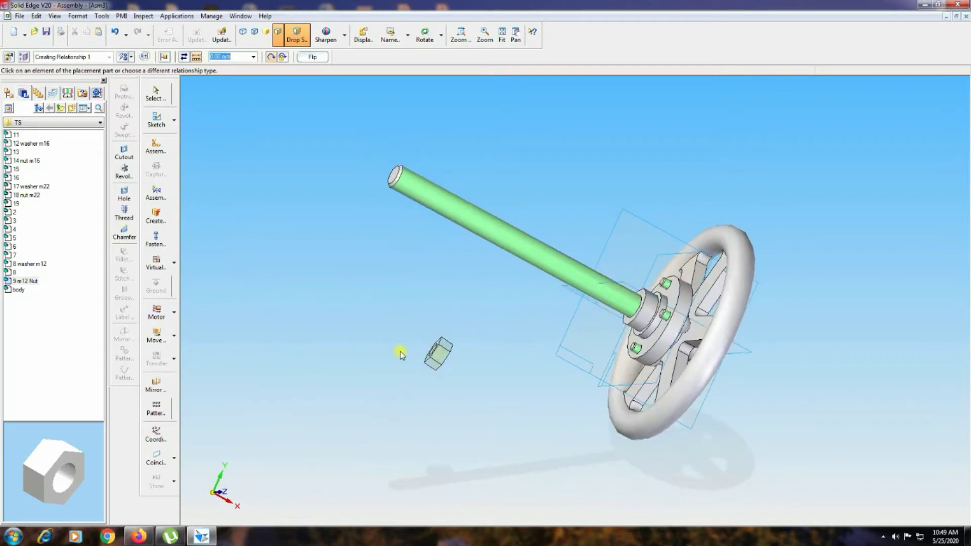
right_click(432, 349)
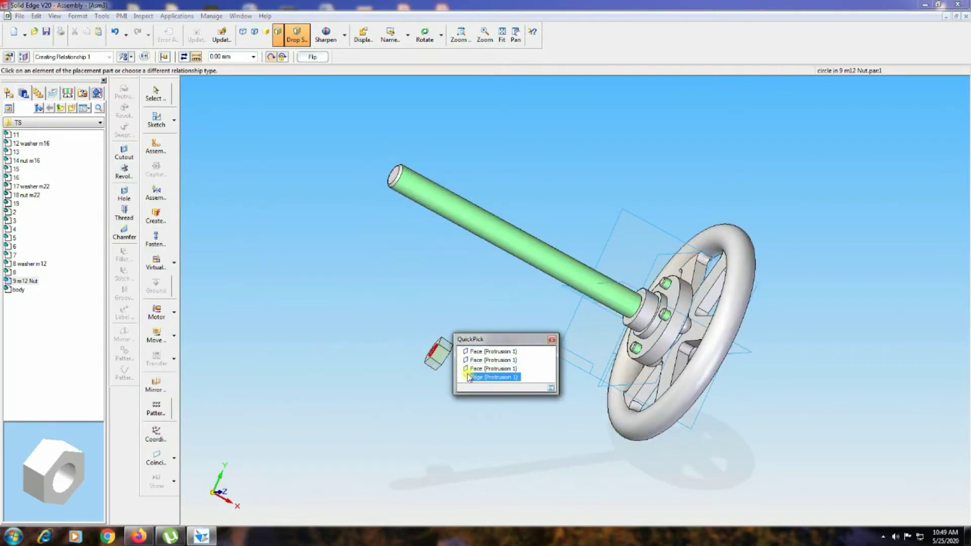
left_click(469, 378)
middle_click_drag(868, 465, 769, 406)
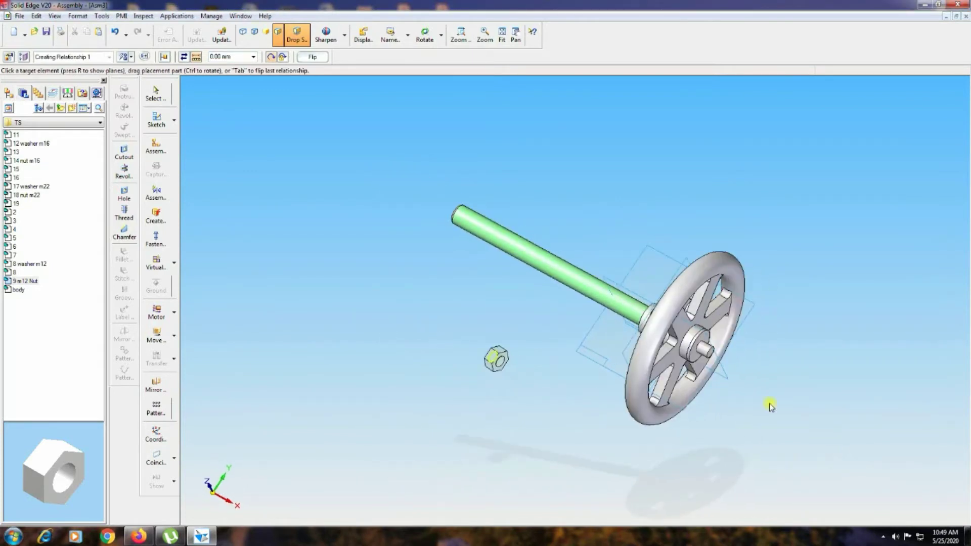
left_click(709, 357)
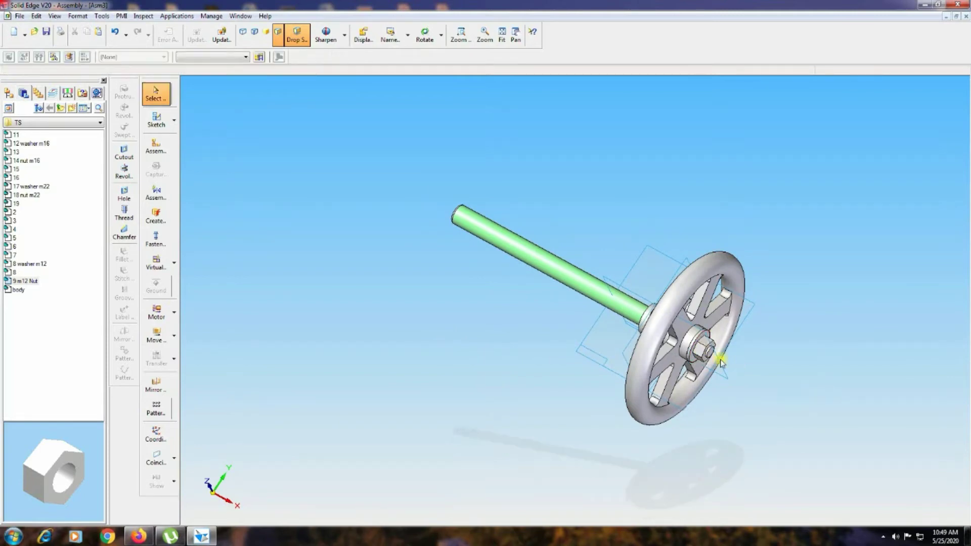
Show the assembly in the iso view and insert the body part beside the handwheel subassembly.
left_click(408, 36)
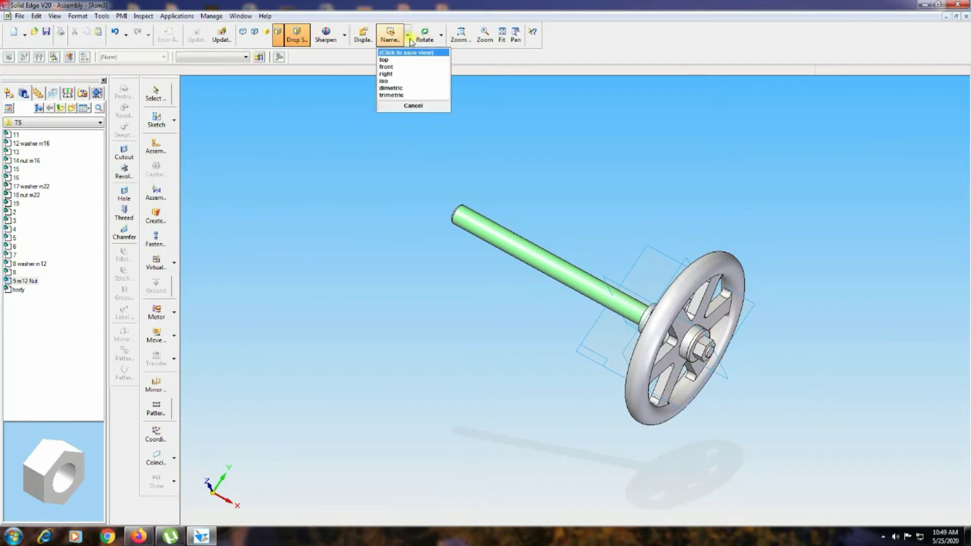
left_click(392, 80)
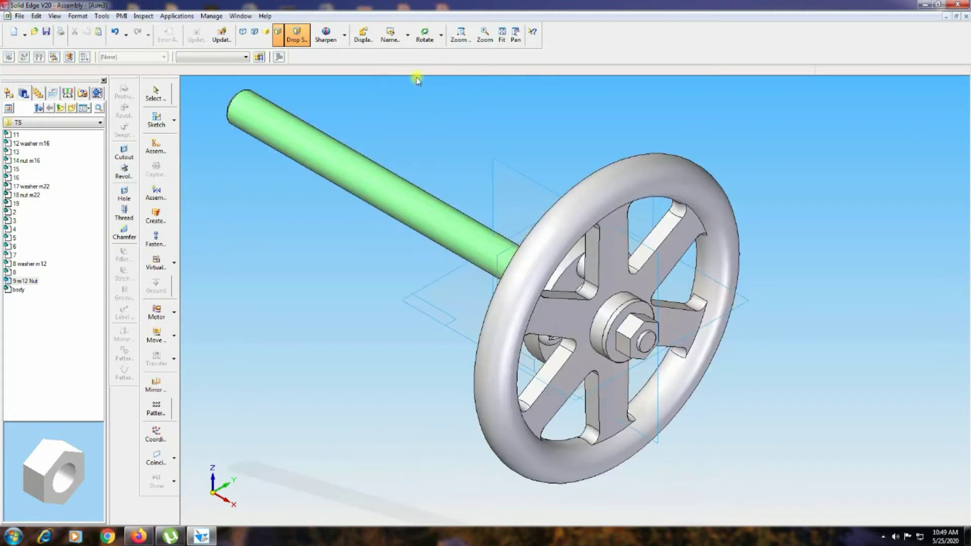
left_click(505, 34)
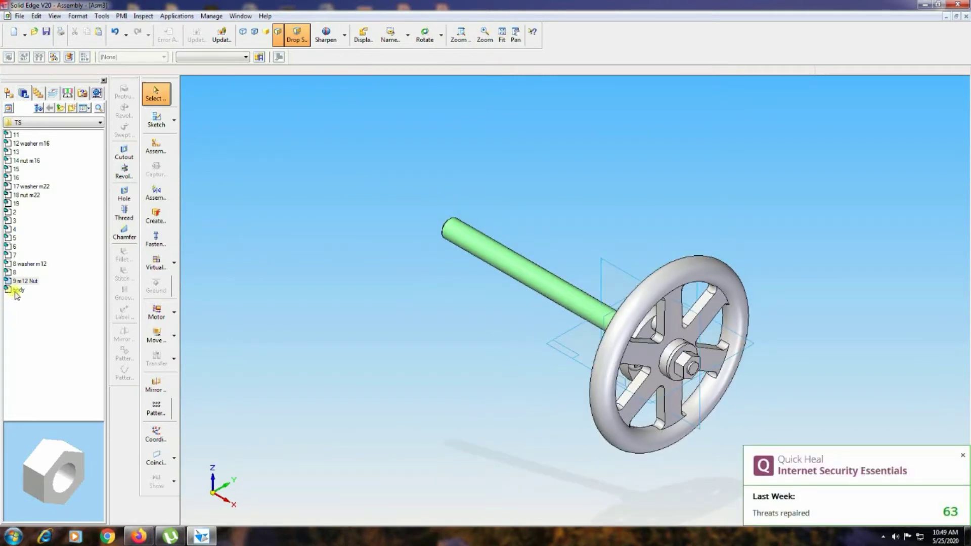
left_click(16, 292)
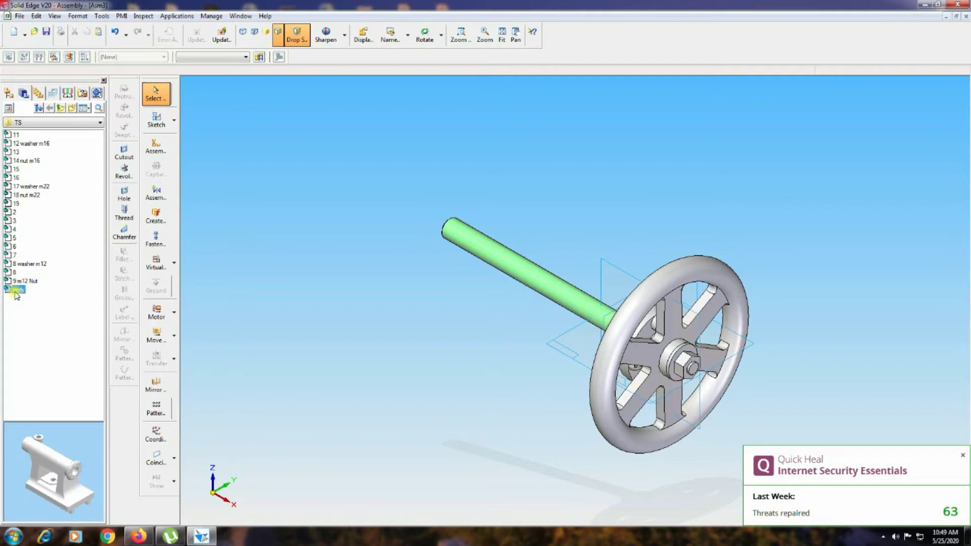
left_click_drag(20, 291, 341, 329)
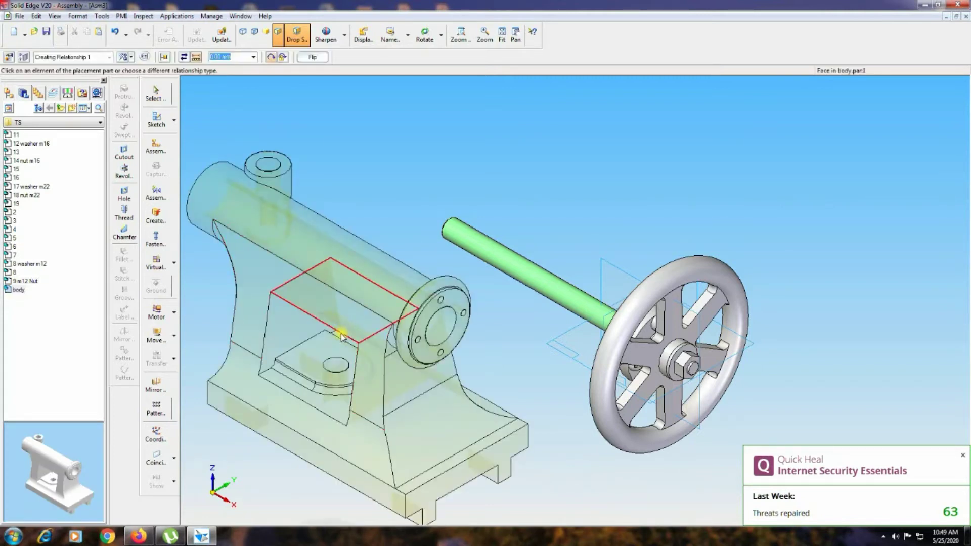
left_click(962, 456)
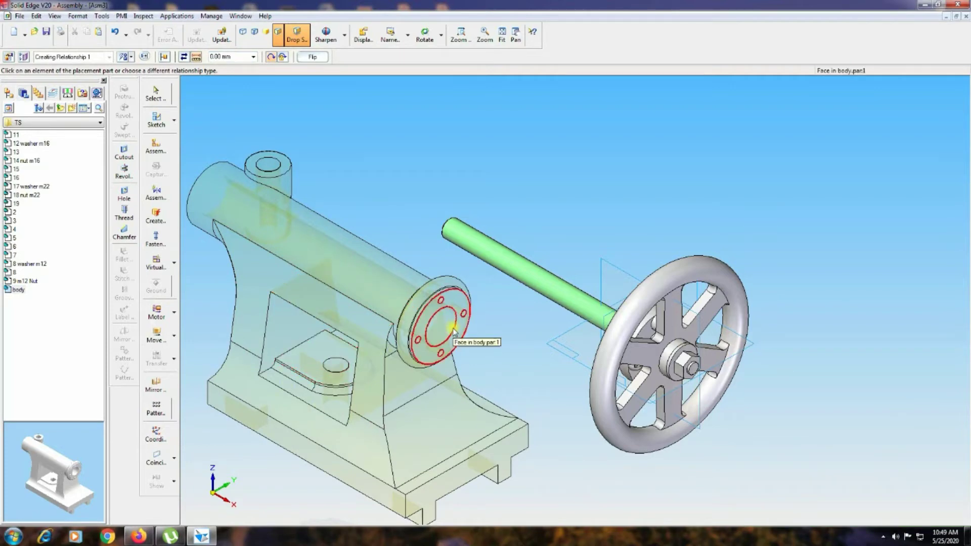
Mate the circular bore edge on the body's four-hole end face to the circular shoulder edge of flange part 5.
mouse_move(454, 332)
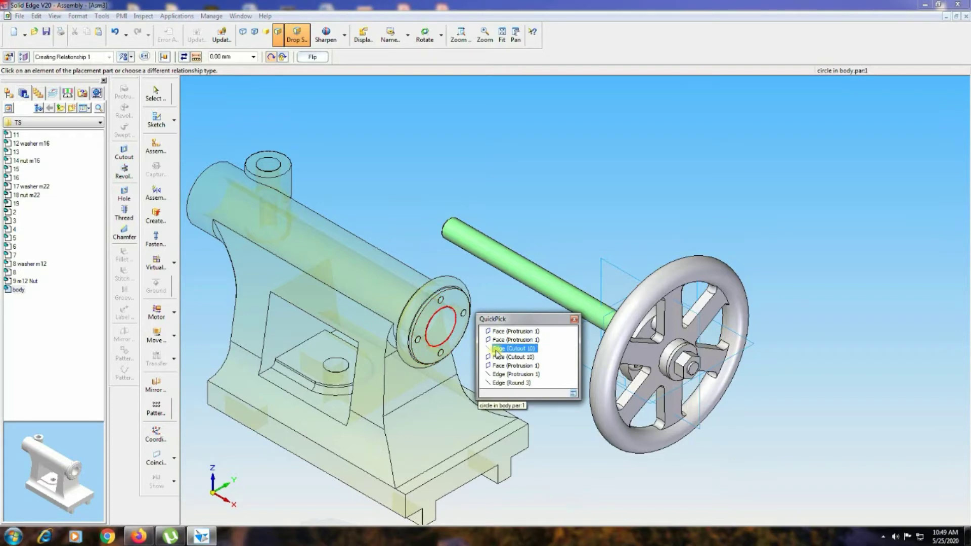
left_click(497, 352)
middle_click_drag(534, 350, 579, 388)
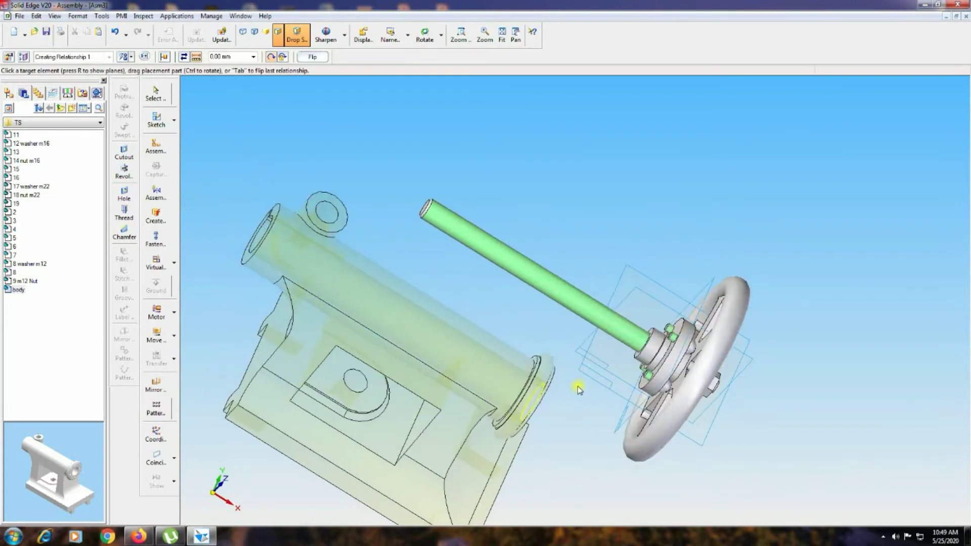
left_click(657, 363)
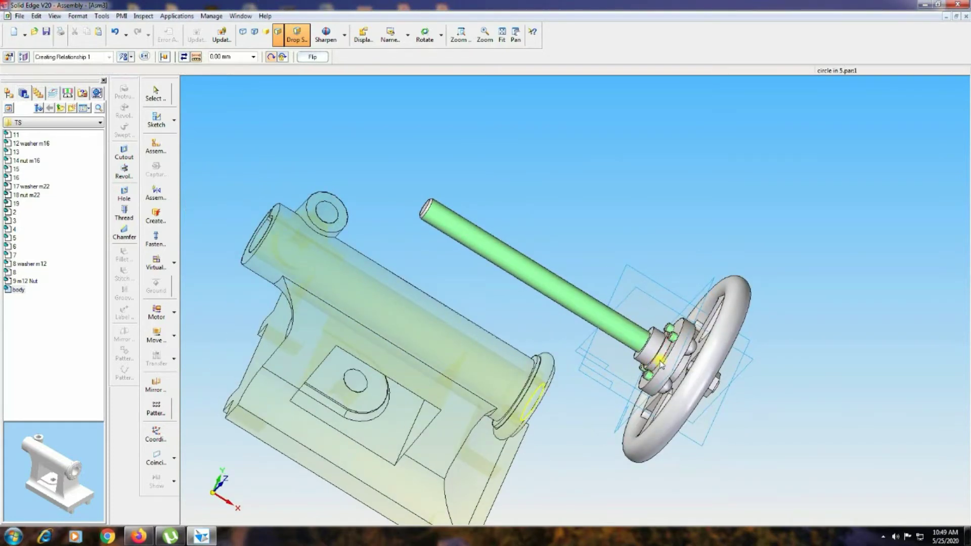
middle_click_drag(802, 385, 767, 347)
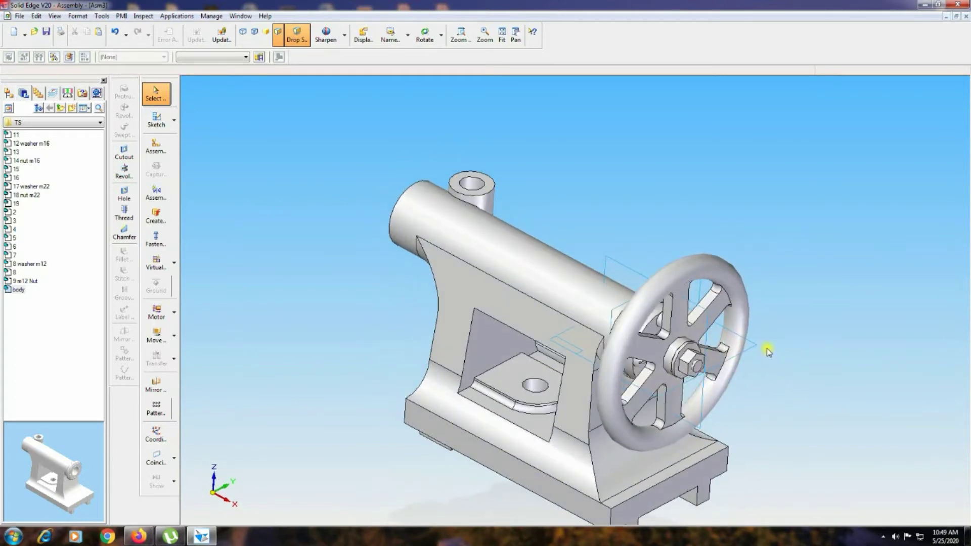
left_click(407, 39)
left_click(399, 87)
left_click(502, 34)
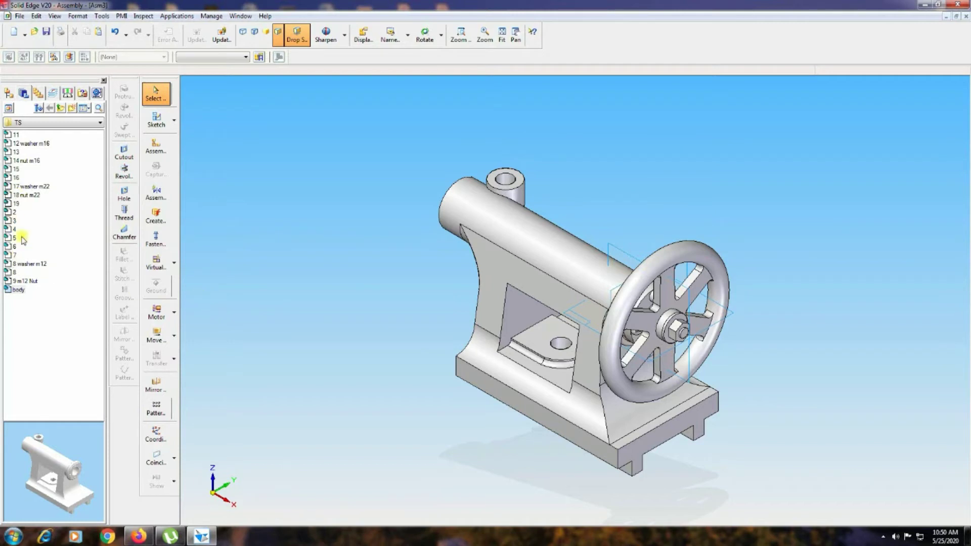
Add part 3, the hollow slotted barrel, and align its outer cylinder axially with the open end of the body's bore.
left_click(18, 152)
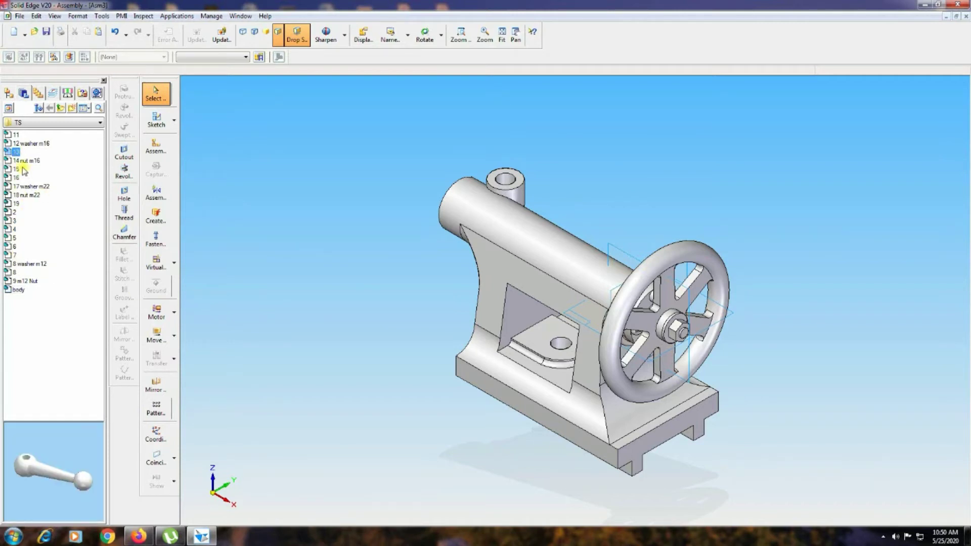
left_click(15, 222)
left_click_drag(15, 222, 334, 237)
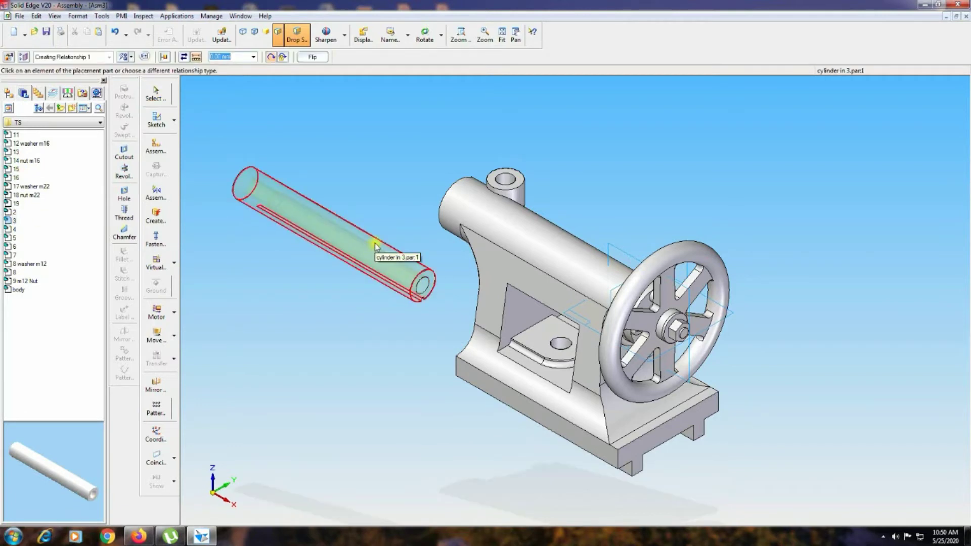
left_click(385, 257)
middle_click_drag(393, 215, 445, 255)
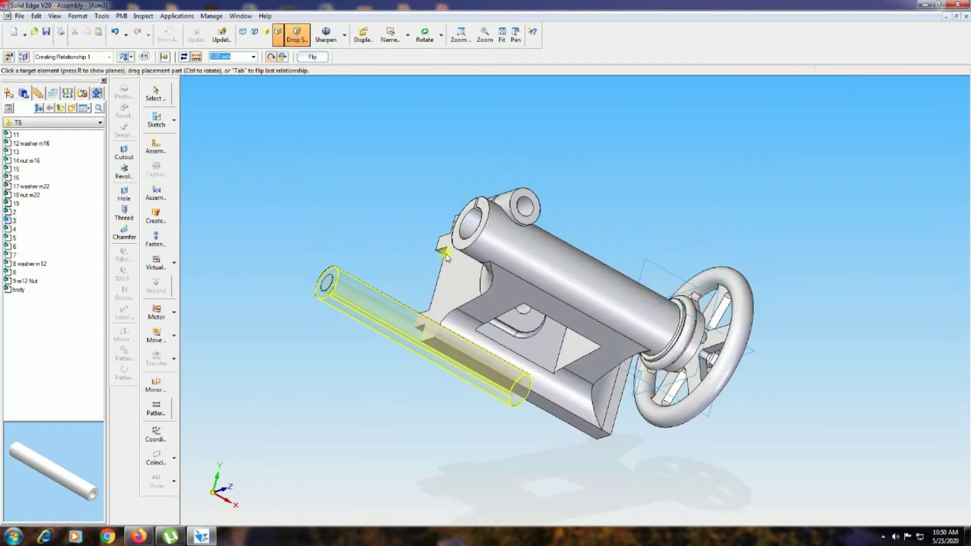
left_click(463, 233)
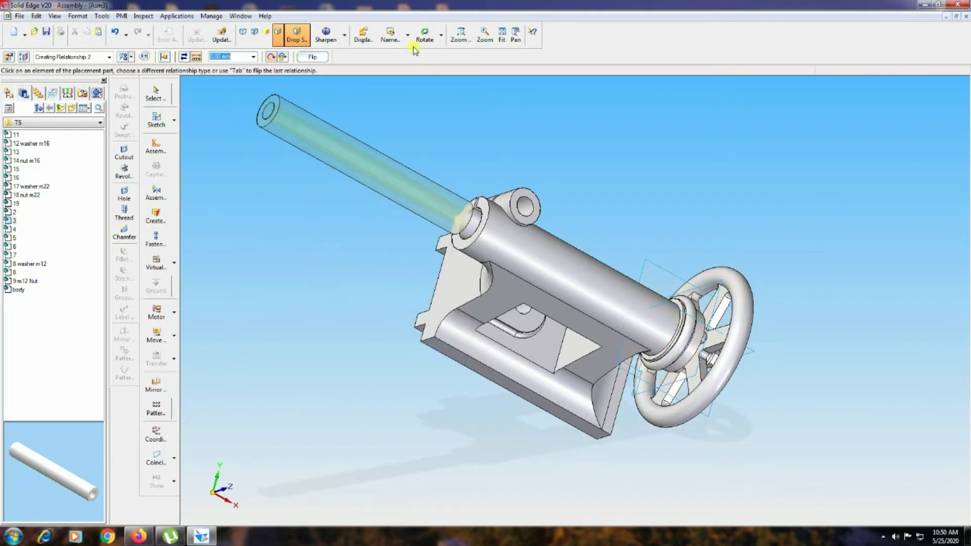
In the front view, move the barrel along the X axis into the body, leaving a short end protruding, and return to the iso view.
key("ctrl+f")
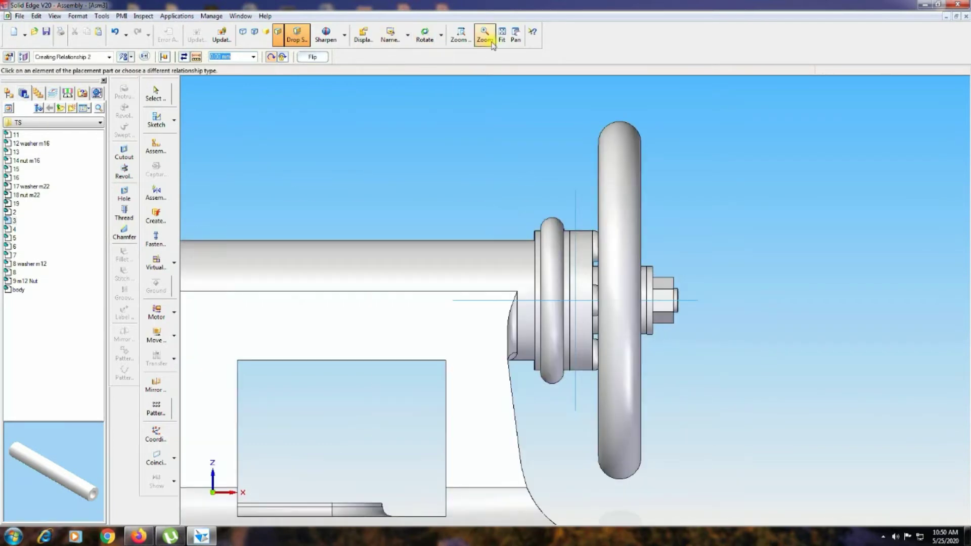
left_click(155, 335)
left_click(351, 268)
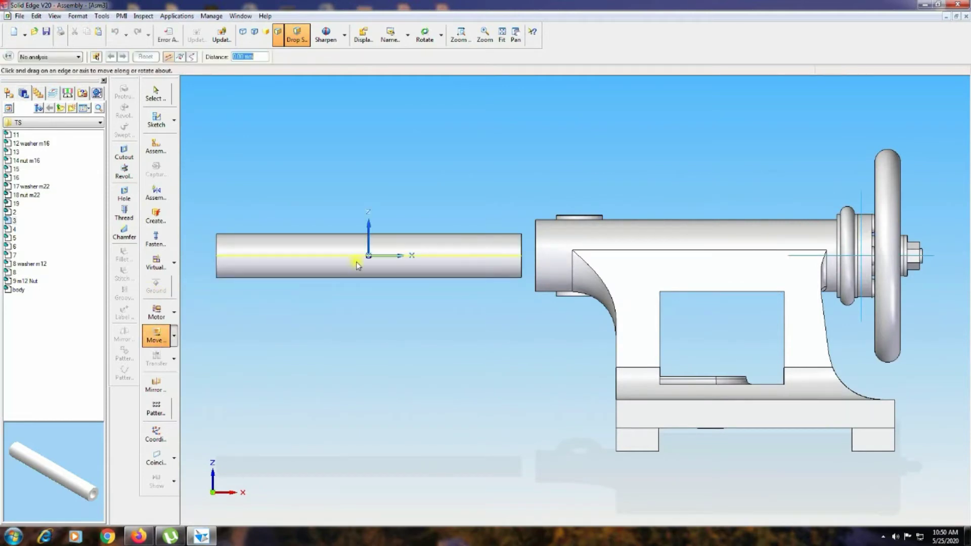
left_click_drag(386, 256, 677, 286)
left_click(408, 35)
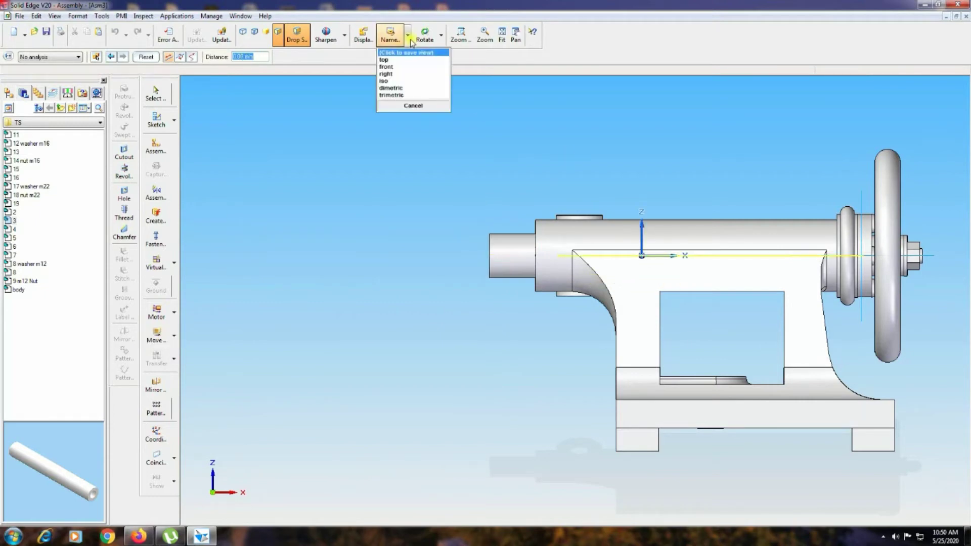
left_click(411, 83)
left_click(501, 36)
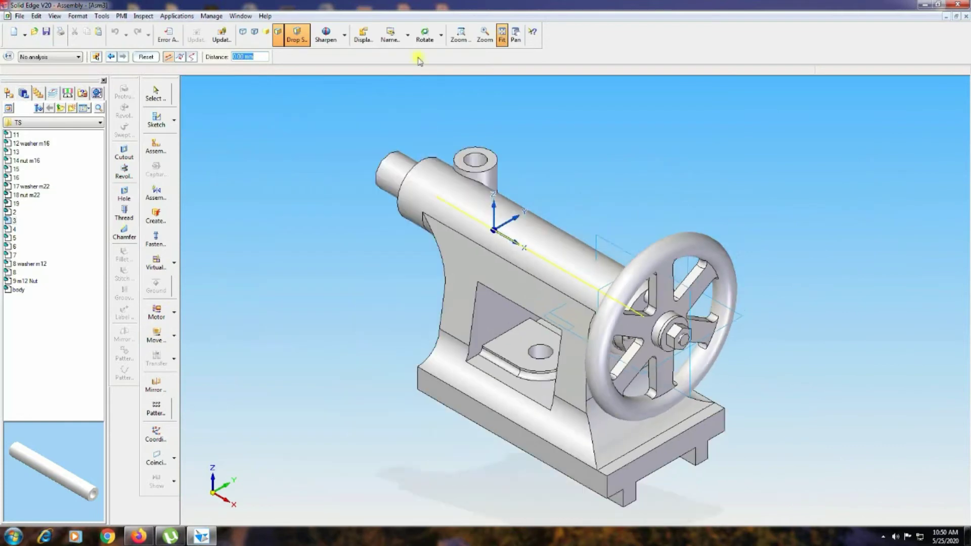
left_click(166, 93)
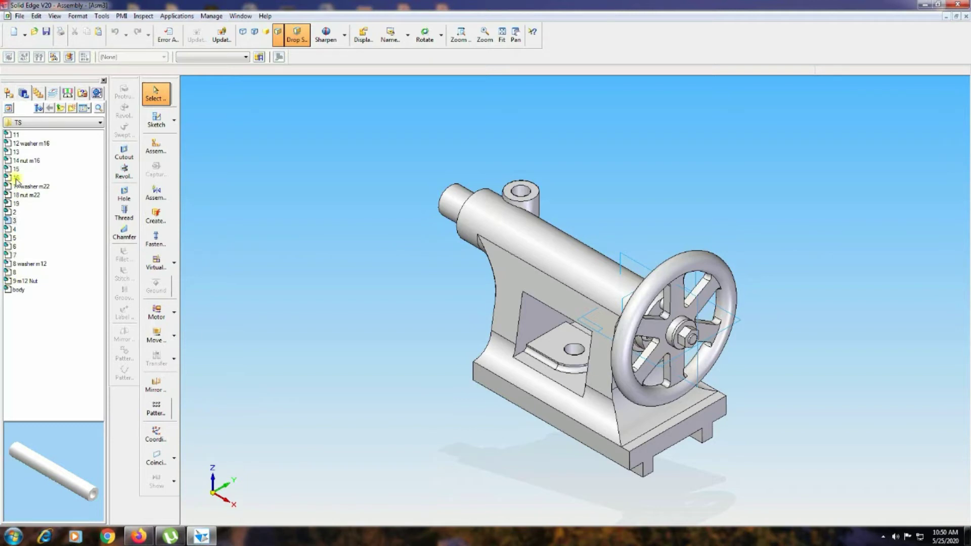
Add part 19, the pointed center, and fit its mid-length circular edge into the hole at the barrel's protruding end.
left_click(15, 204)
left_click_drag(18, 202, 326, 196)
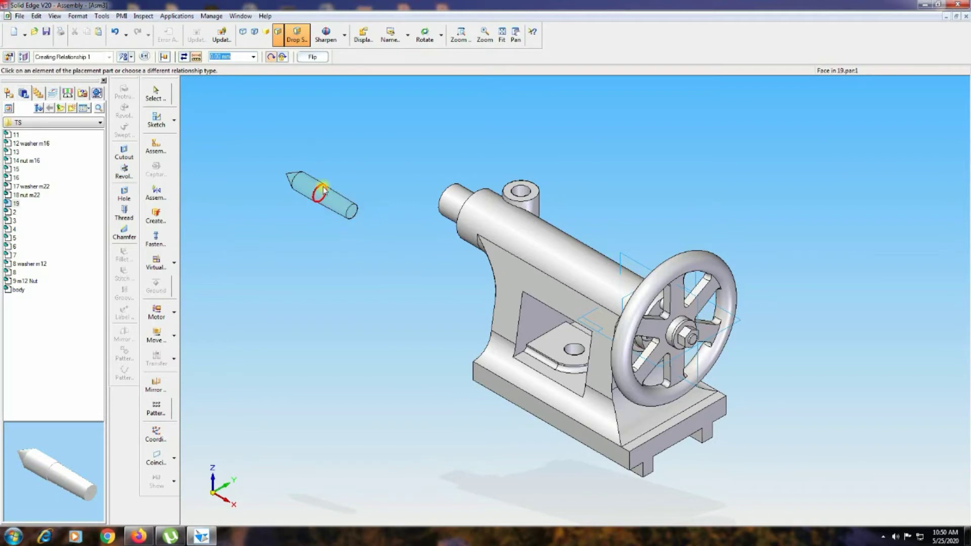
right_click(349, 200)
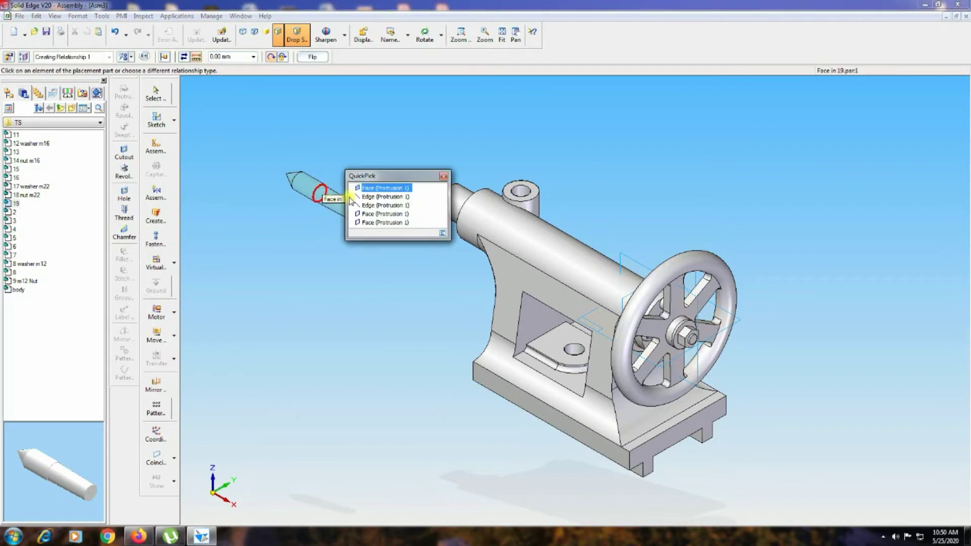
left_click(377, 196)
middle_click_drag(379, 188, 443, 220)
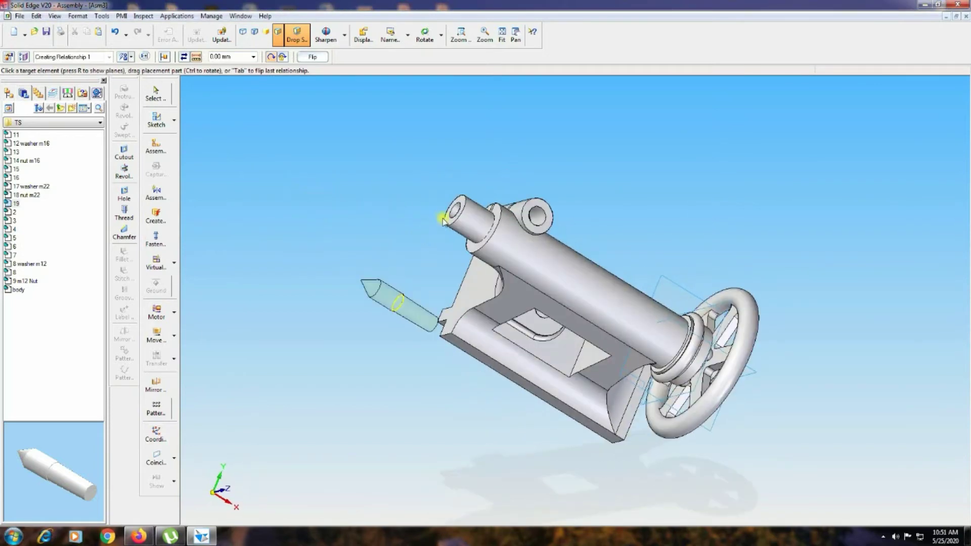
left_click(443, 220)
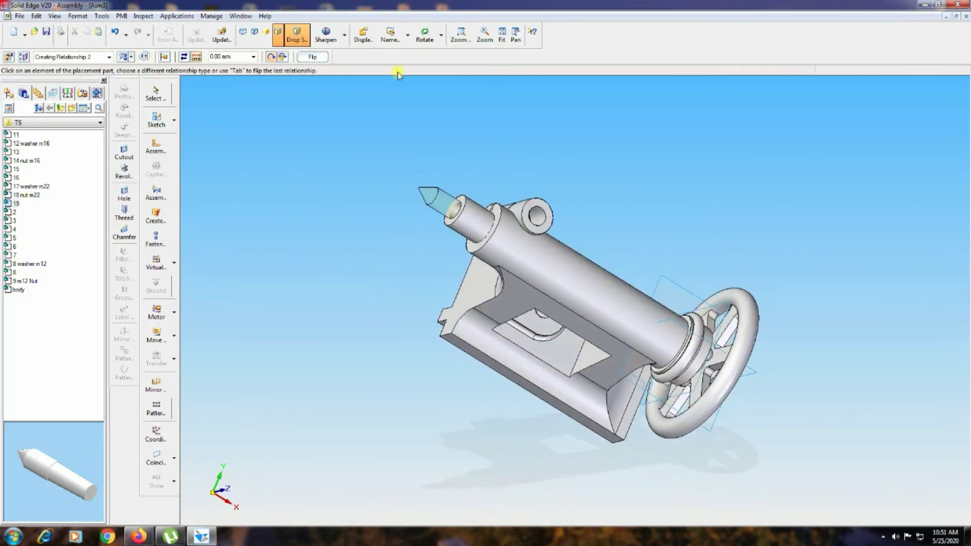
left_click(408, 36)
left_click(391, 80)
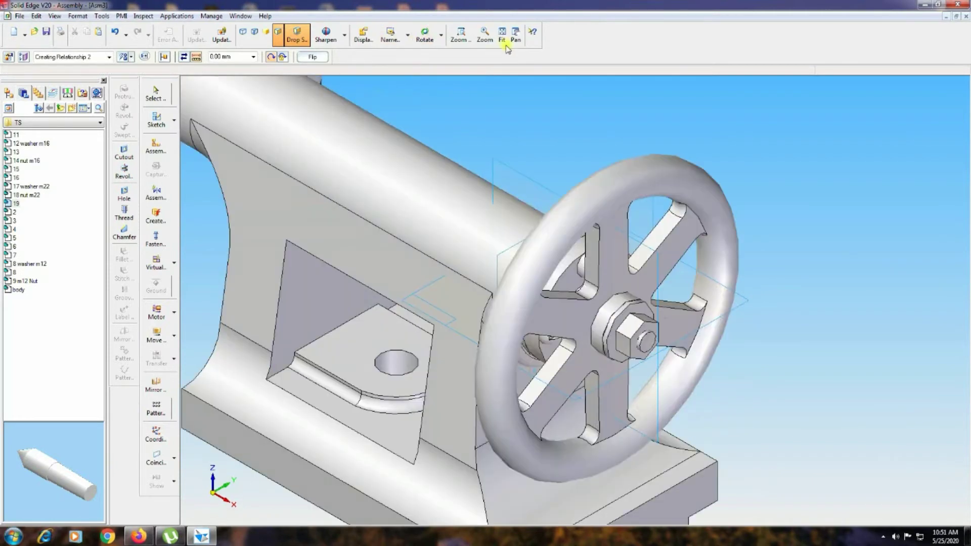
left_click(505, 44)
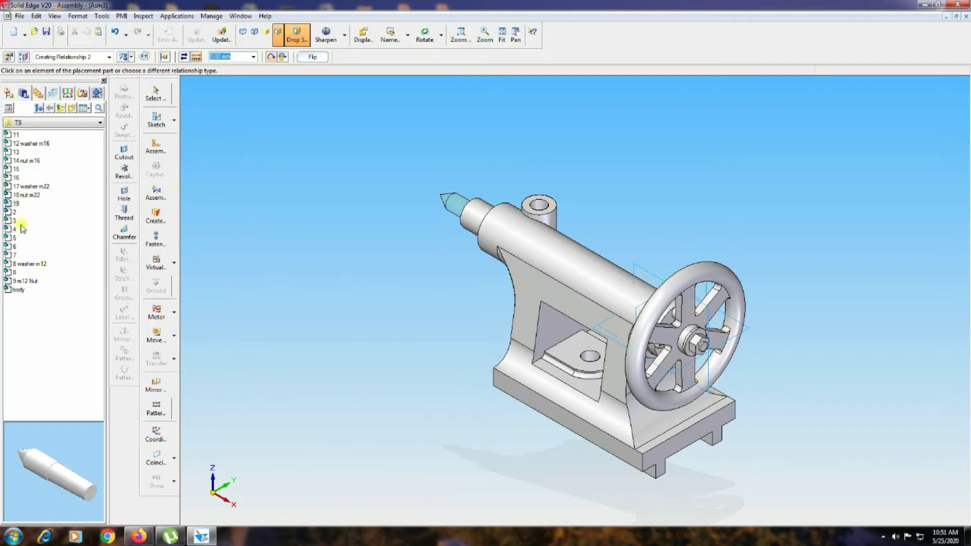
Add the stud, part 11, and seat its collar's circular edge in the vertical hole of the body's upper boss.
left_click(13, 136)
left_click_drag(91, 141, 403, 197)
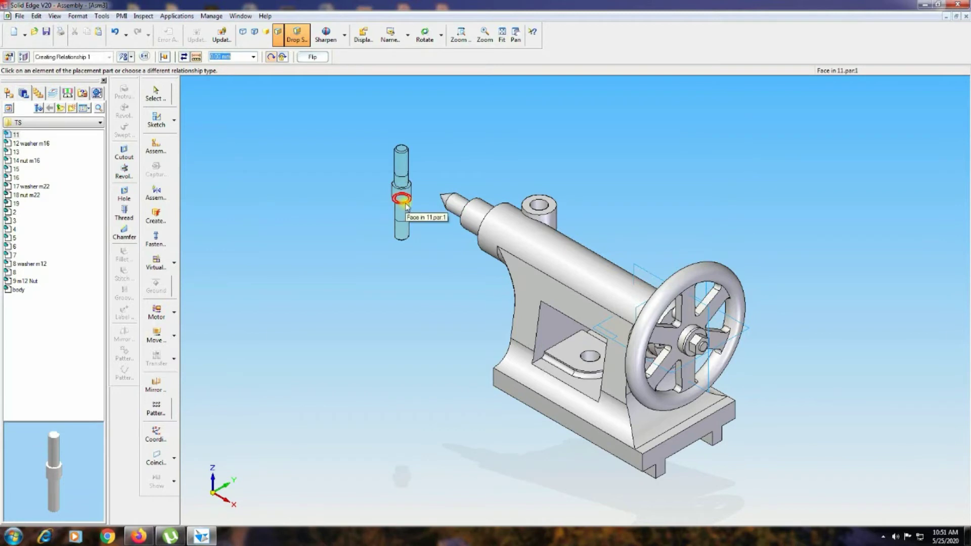
right_click(406, 205)
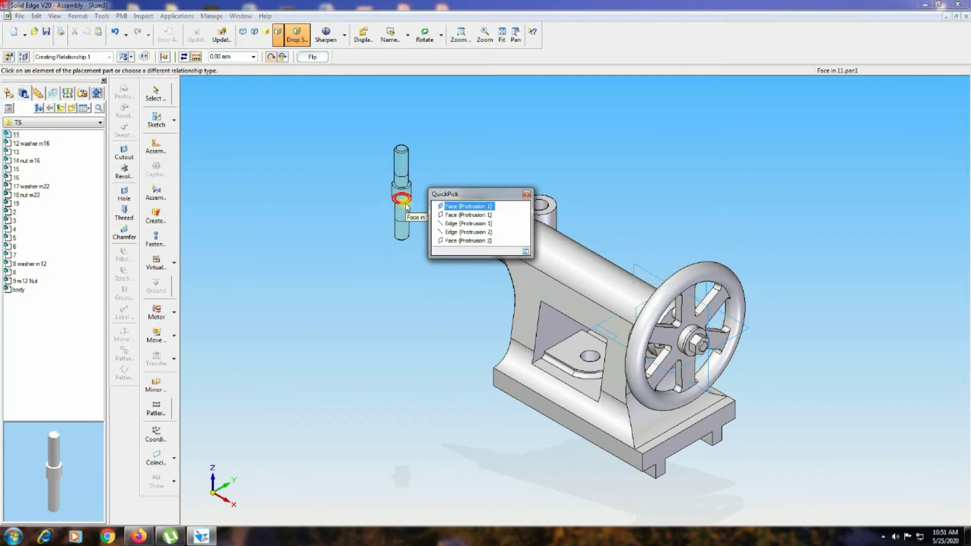
left_click(442, 224)
middle_click_drag(639, 230, 636, 263)
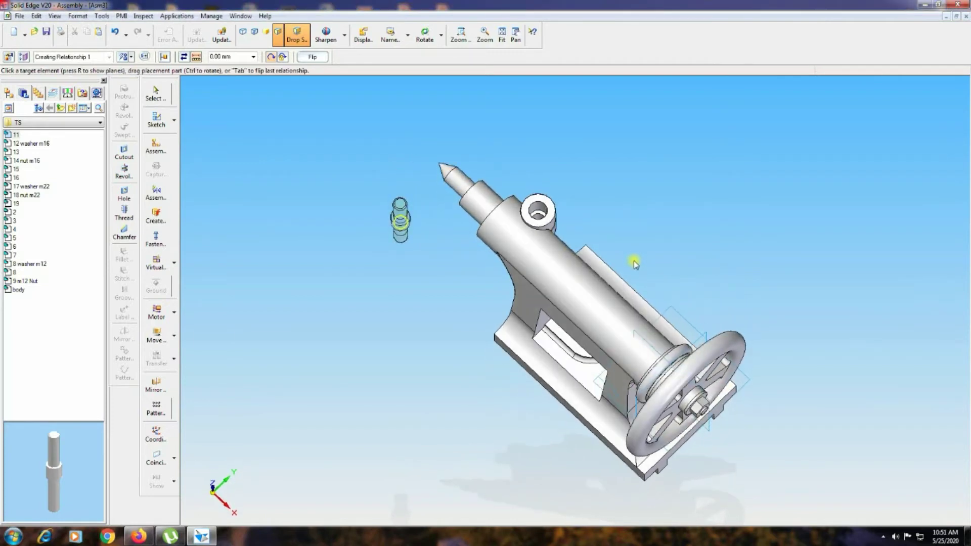
left_click(541, 213)
middle_click_drag(629, 227, 631, 172)
left_click(409, 36)
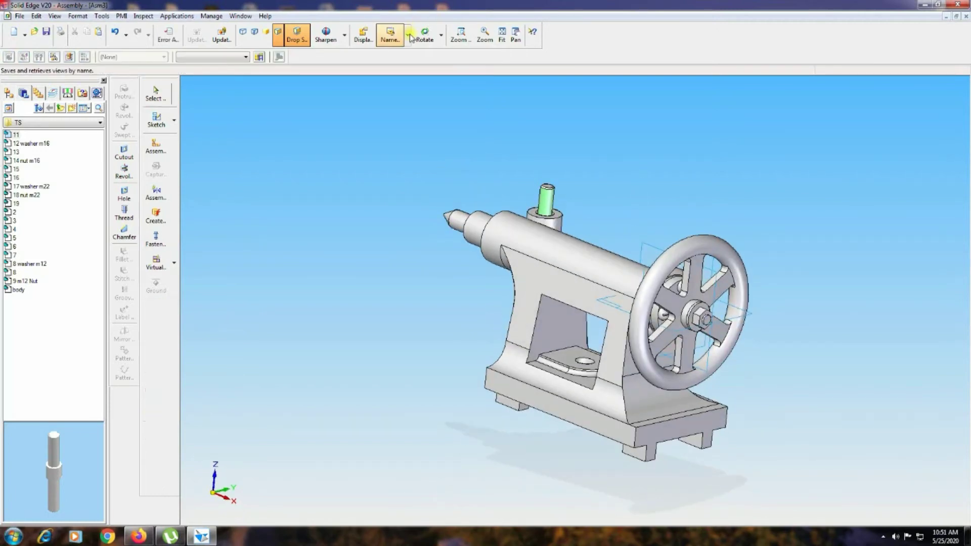
left_click(388, 80)
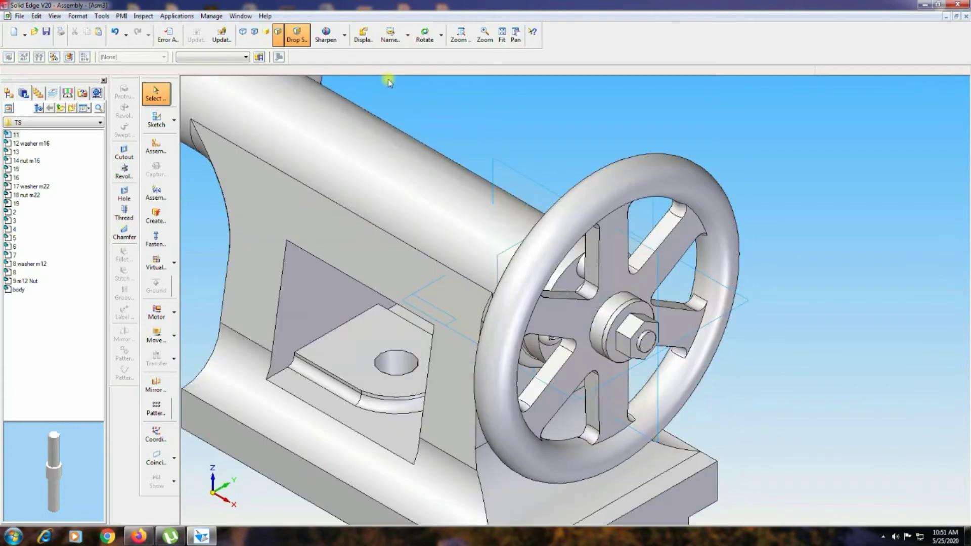
left_click(502, 35)
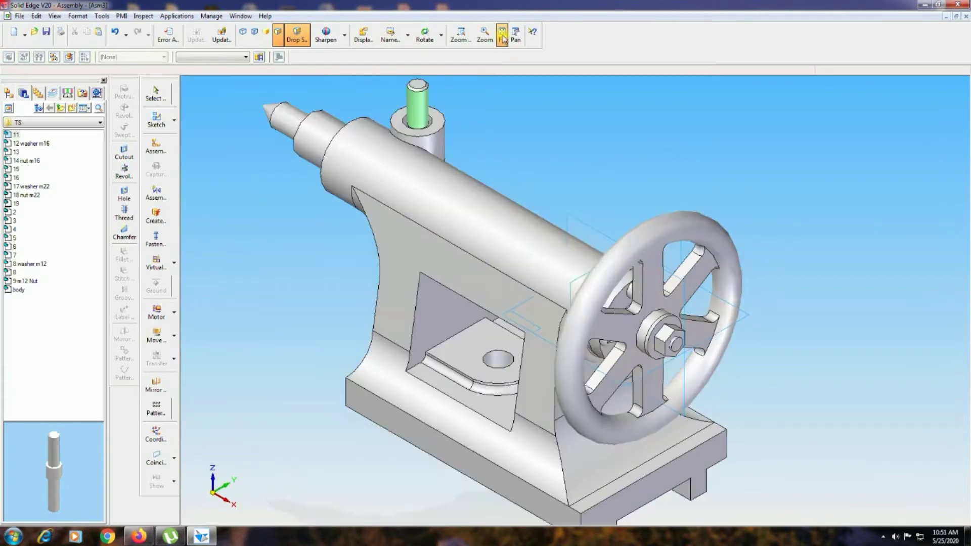
Add the 12 washer m16 part and seat it around the stud on top of the body's boss.
left_click(39, 145)
left_click_drag(47, 143, 318, 171)
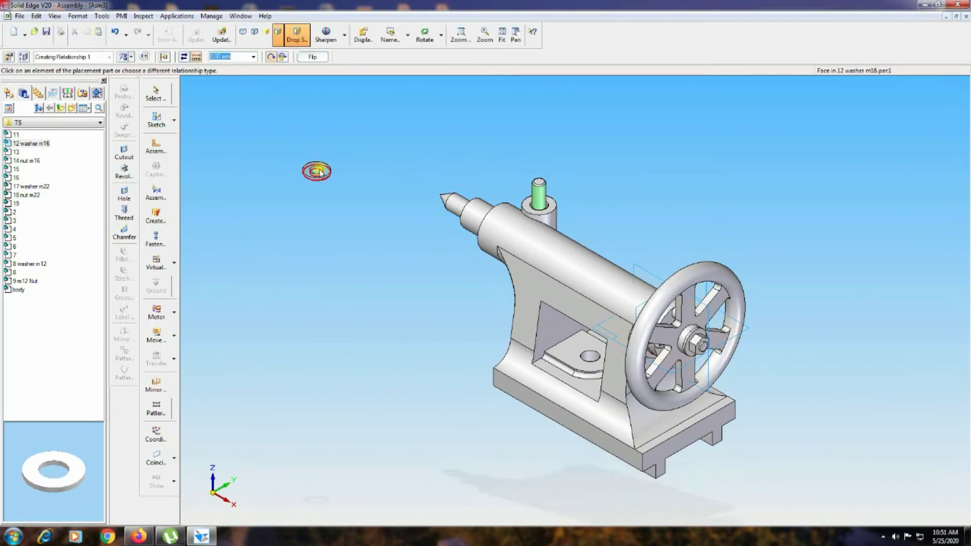
right_click(321, 172)
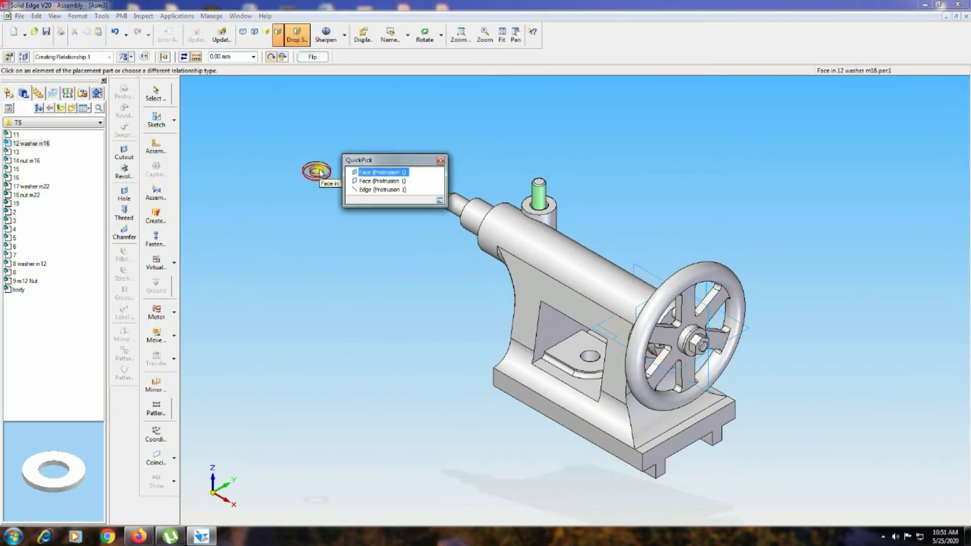
left_click(348, 175)
left_click(537, 207)
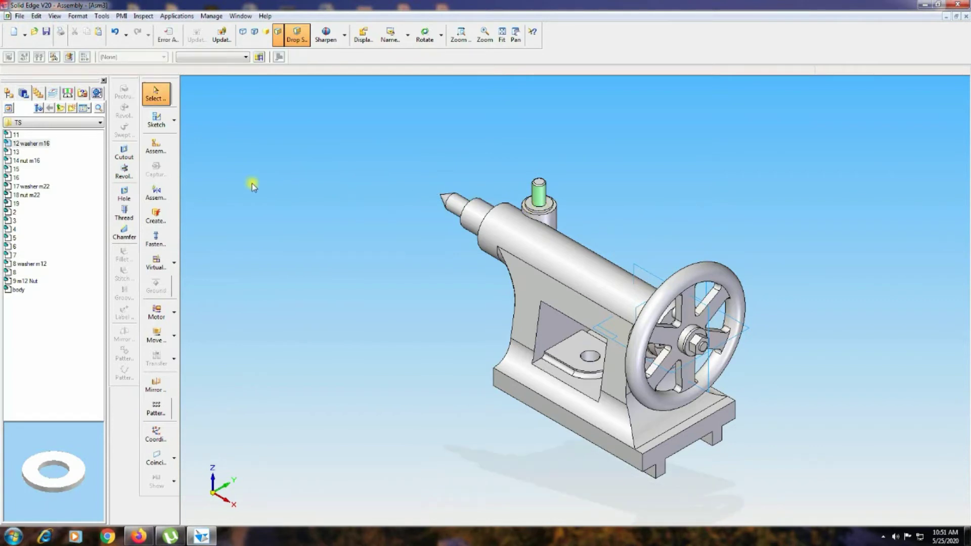
Add the lever, part 13, seat the circular edge beneath its hub hole on the washer around the stud, and return to the iso view.
left_click(14, 153)
left_click_drag(14, 153, 336, 181)
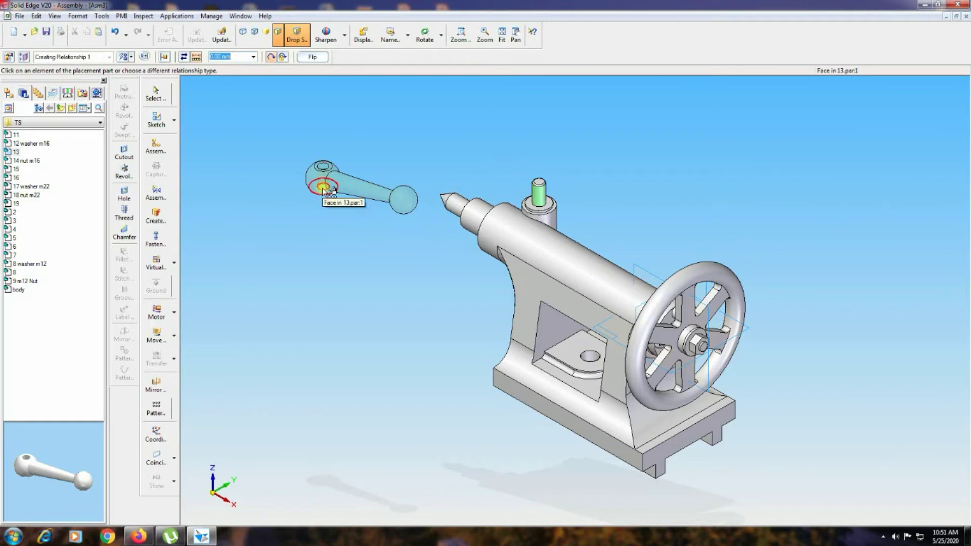
right_click(323, 189)
left_click(354, 209)
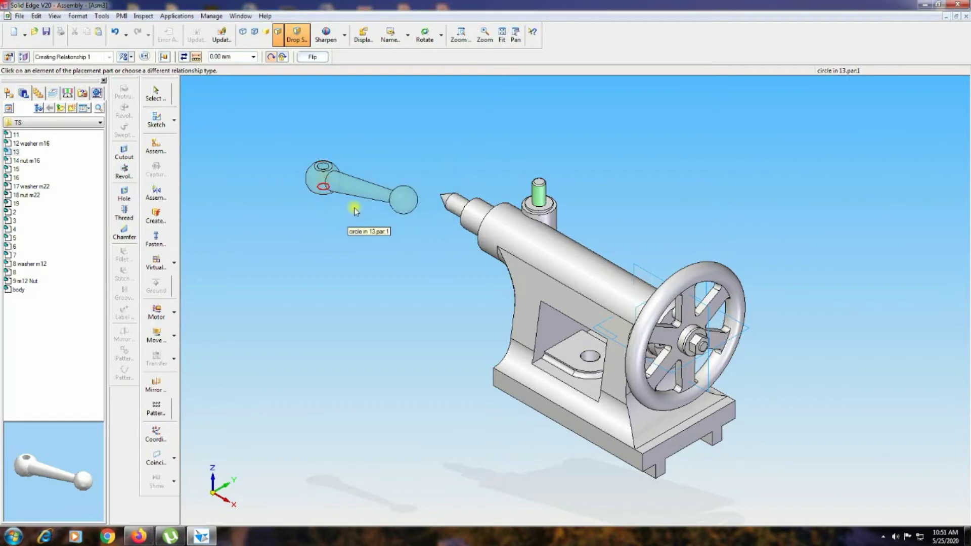
left_click(516, 204)
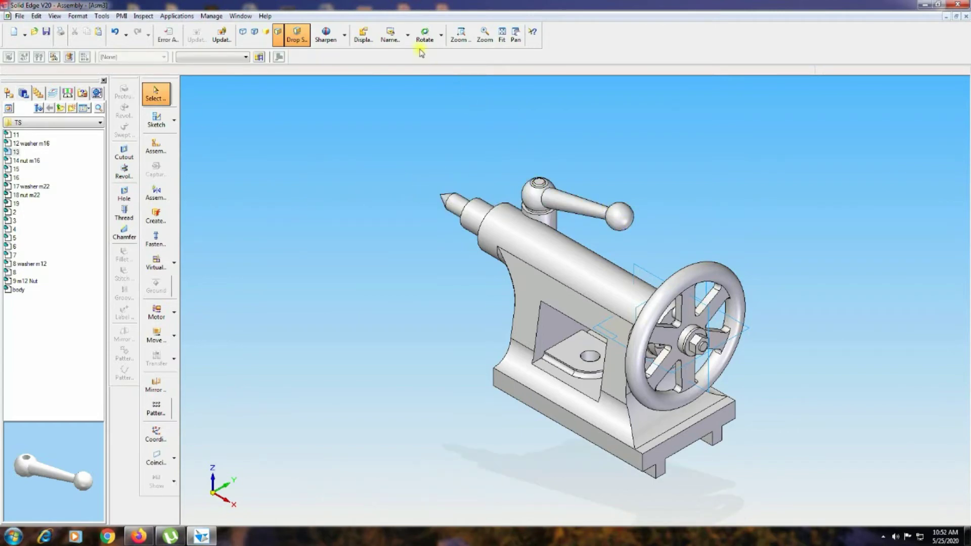
left_click(390, 35)
left_click(401, 81)
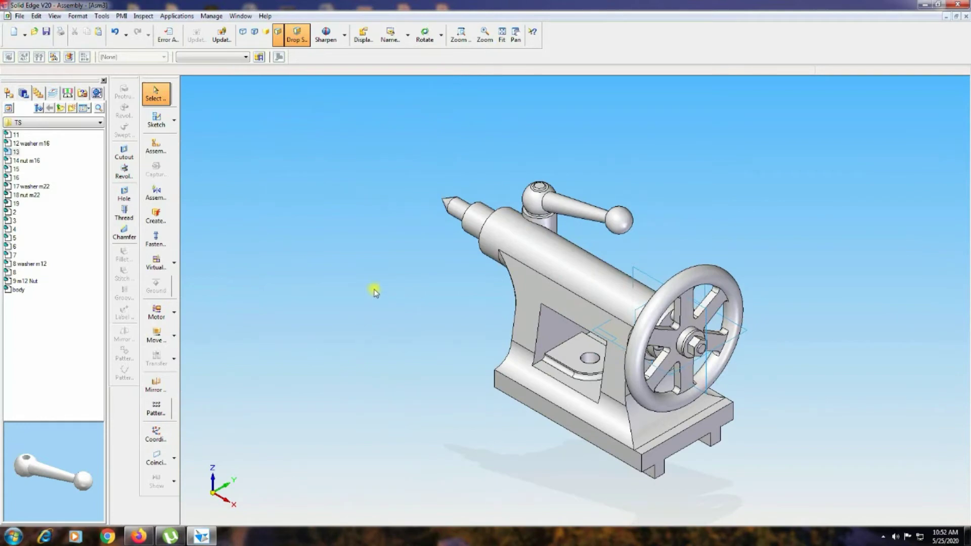
Add another 12 washer m16 and seat its circular edge around the stud's lower end, against the underside of the body's boss.
middle_click_drag(376, 294, 411, 232)
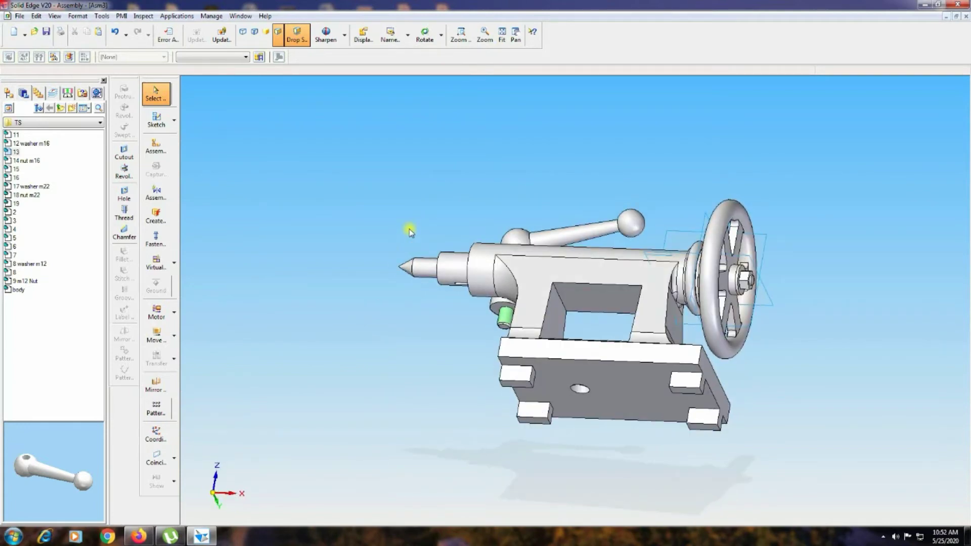
left_click(31, 147)
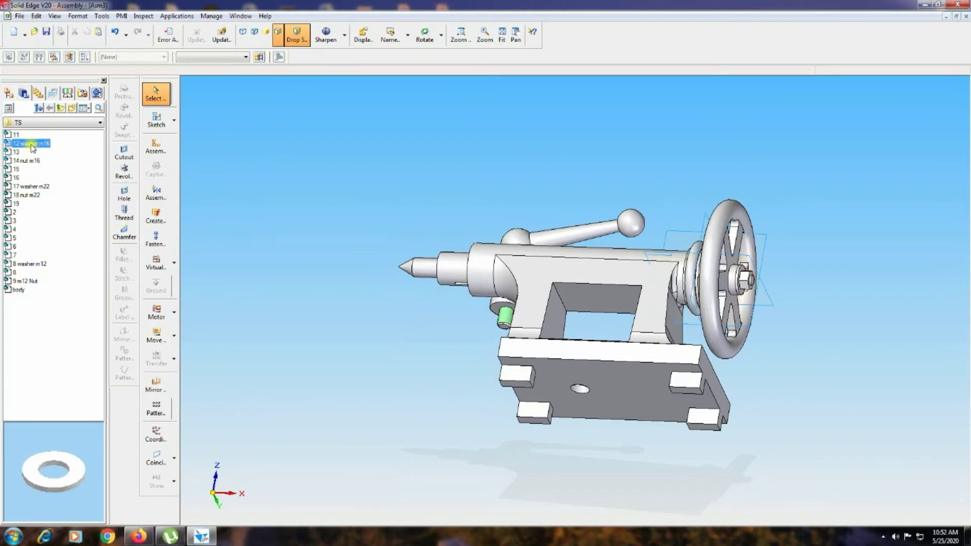
left_click_drag(31, 144, 332, 292)
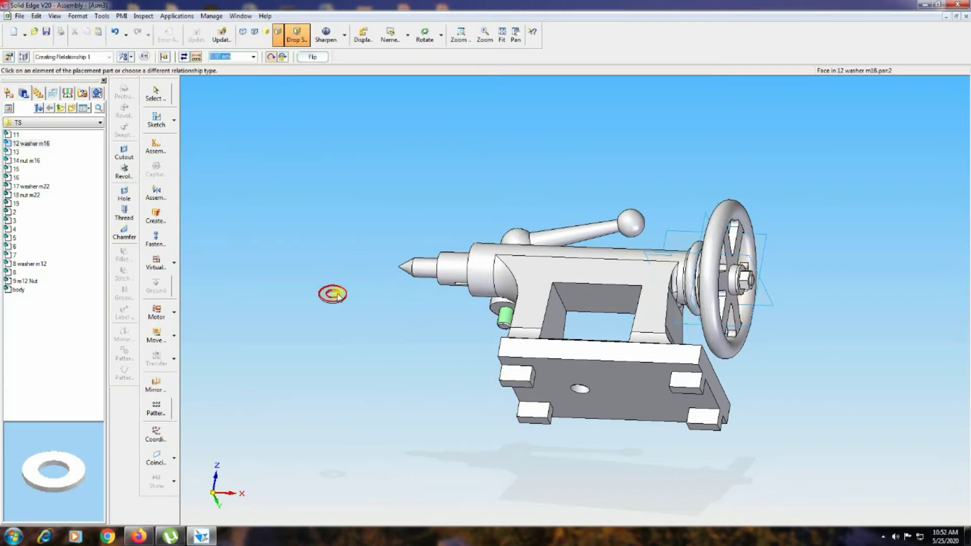
right_click(349, 296)
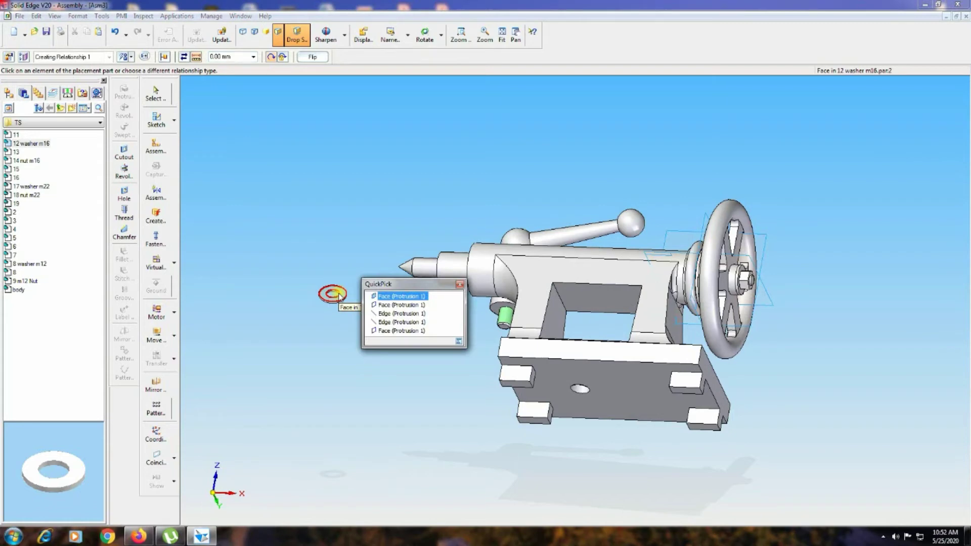
left_click(375, 312)
left_click(504, 322)
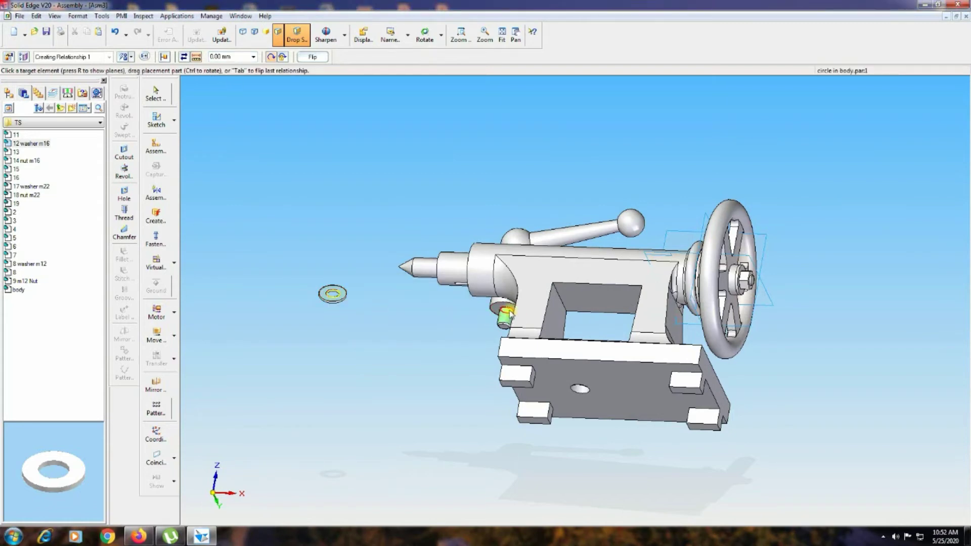
left_click(579, 291)
key("Escape")
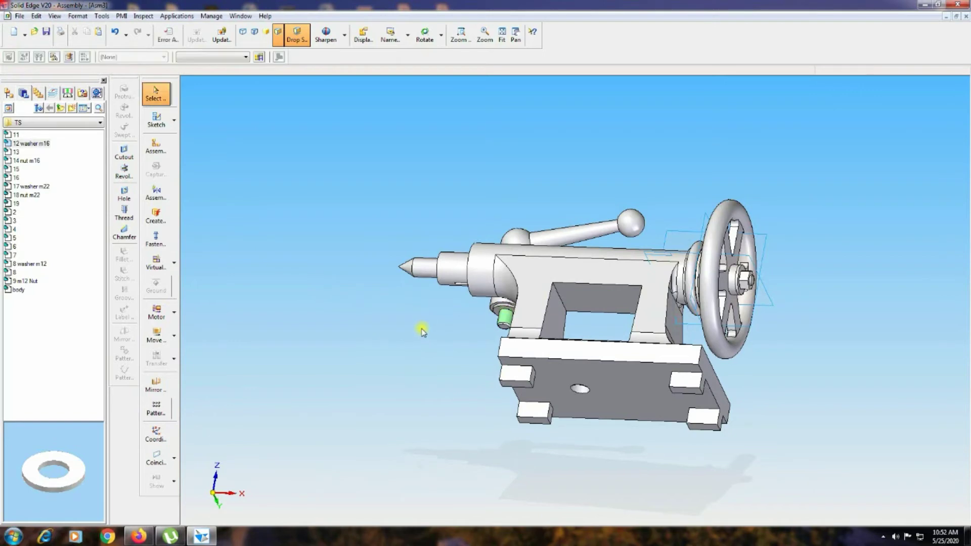
Add the 14 nut m16 part, seat its circular edge against the washer at the stud's lower end, and restore the iso view.
left_click_drag(26, 160, 277, 299)
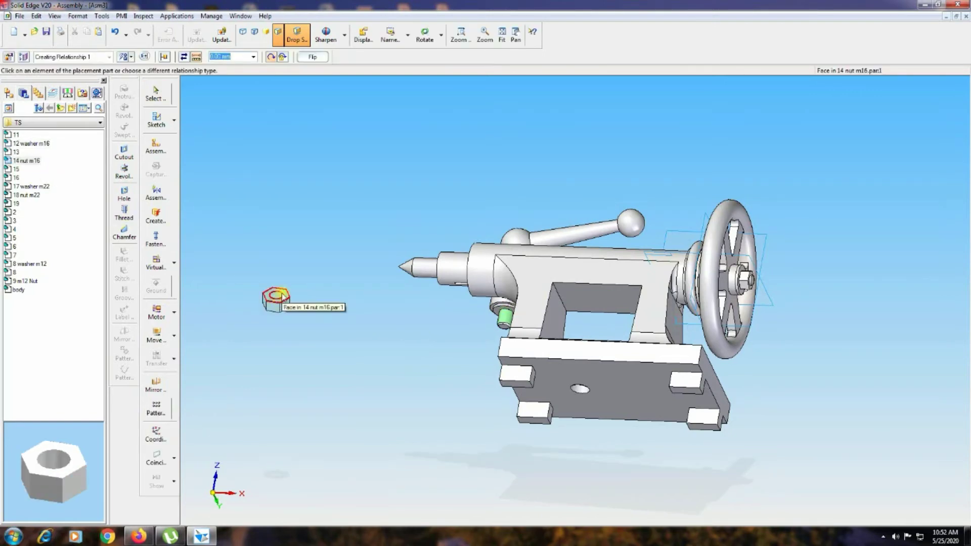
right_click(283, 297)
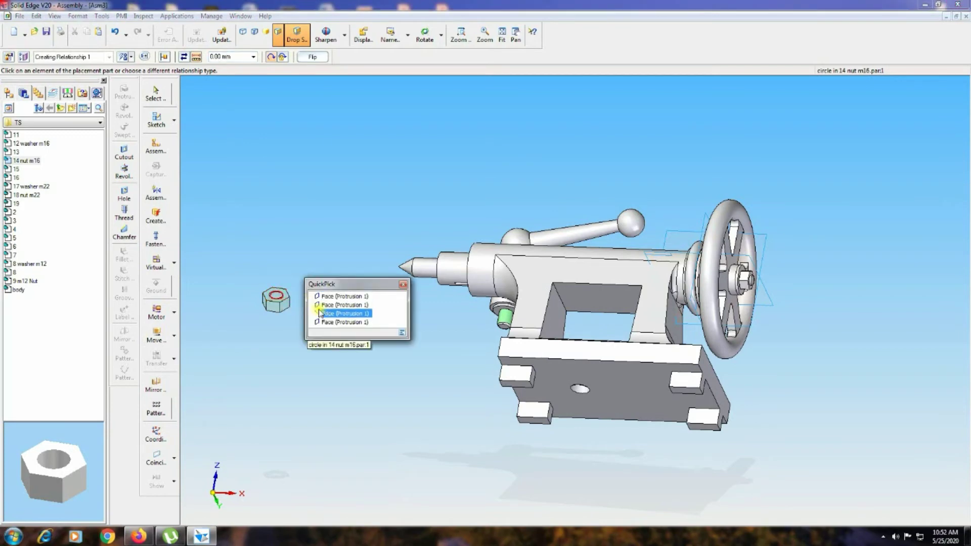
left_click(398, 311)
left_click(501, 309)
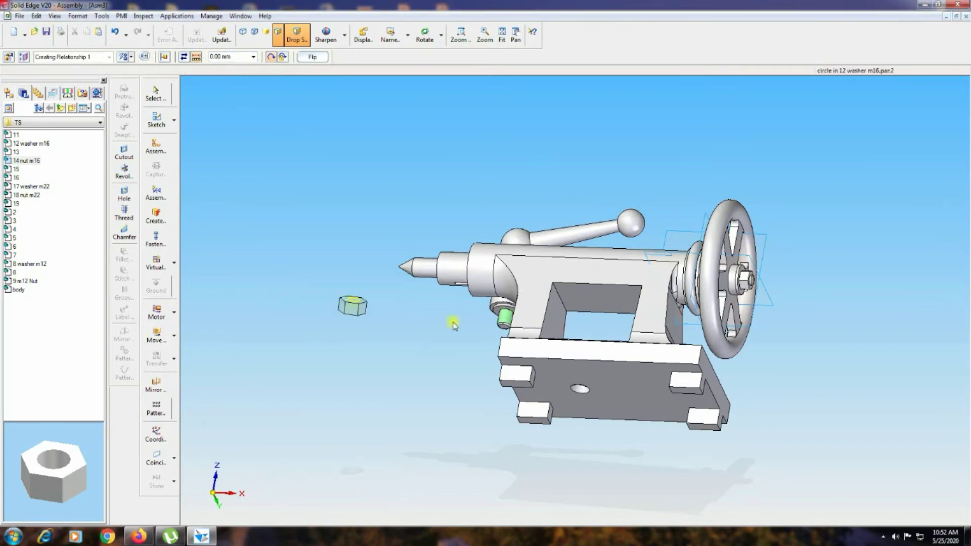
middle_click_drag(469, 165, 458, 222)
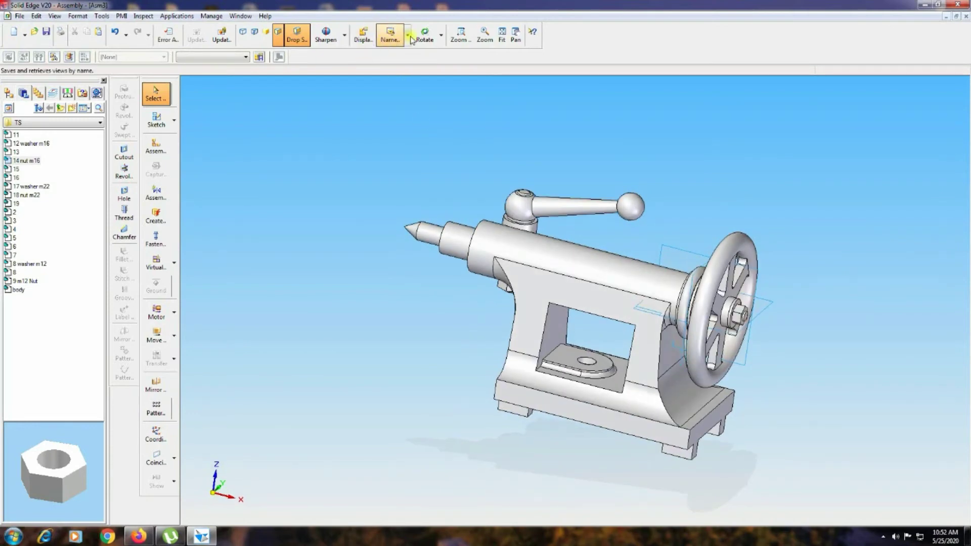
left_click(390, 35)
left_click(408, 83)
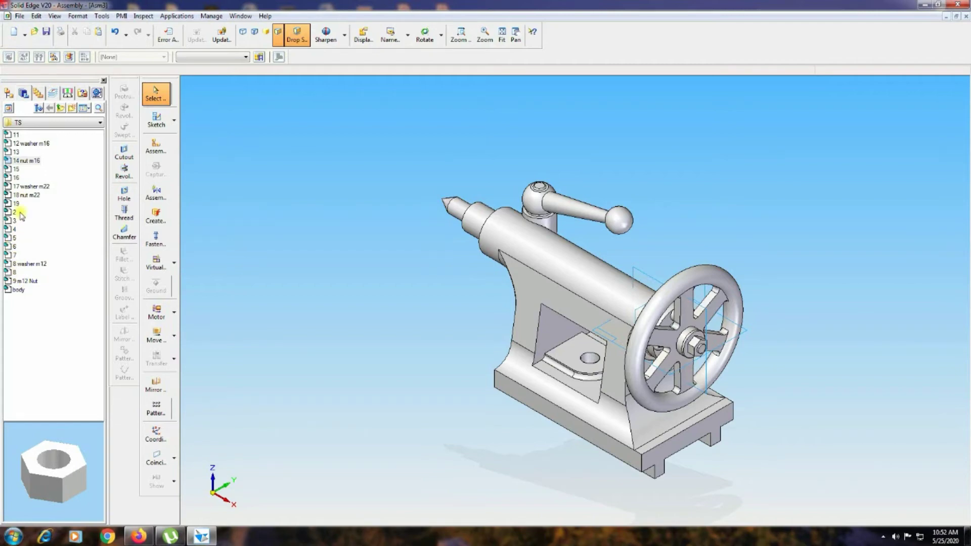
Add the 17 washer m22 part and seat its circular edge around the hole inside the body's window.
left_click_drag(26, 187, 320, 241)
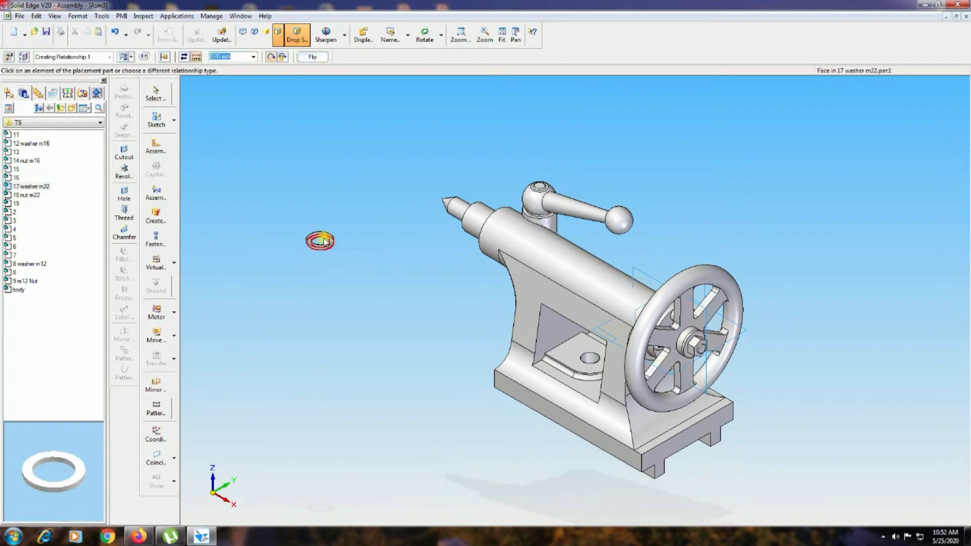
right_click(324, 241)
left_click(374, 266)
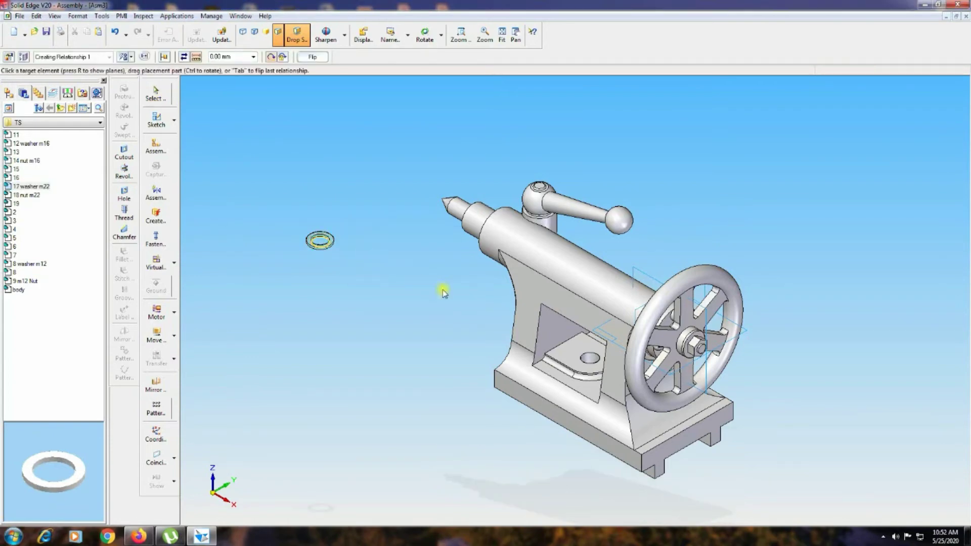
left_click(584, 356)
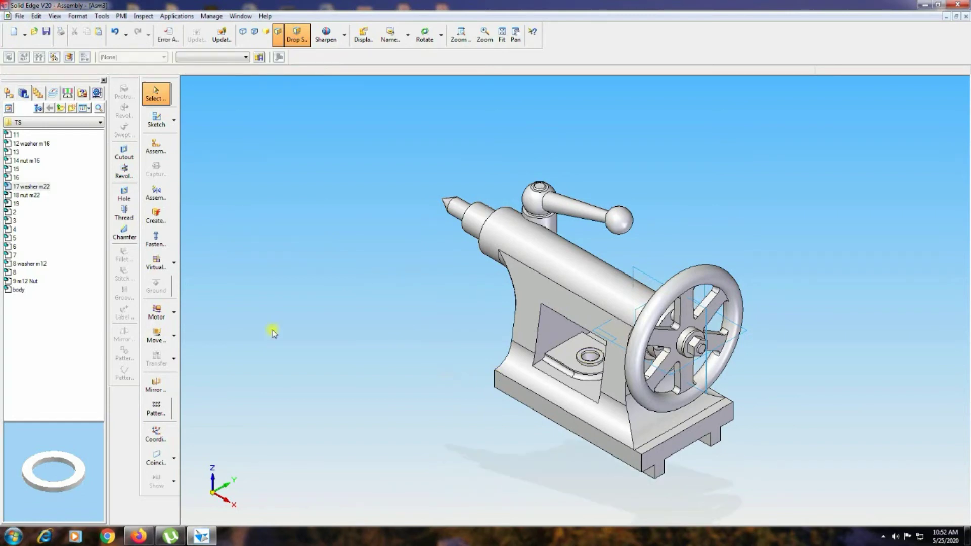
Add the 18 nut m22 part, seat its bottom circular edge on the m22 washer inside the window, and fit the iso view.
left_click_drag(26, 197, 378, 294)
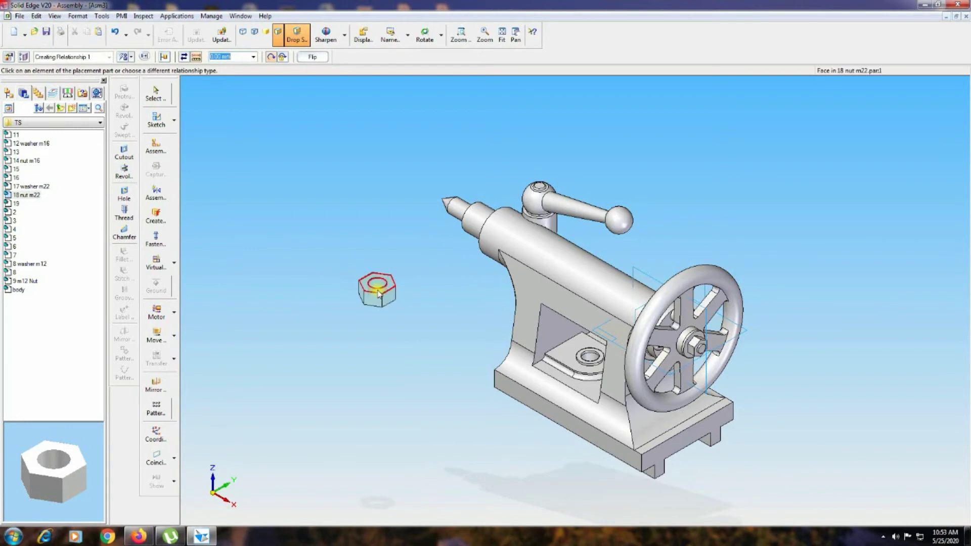
middle_click_drag(395, 311, 400, 271)
right_click(400, 270)
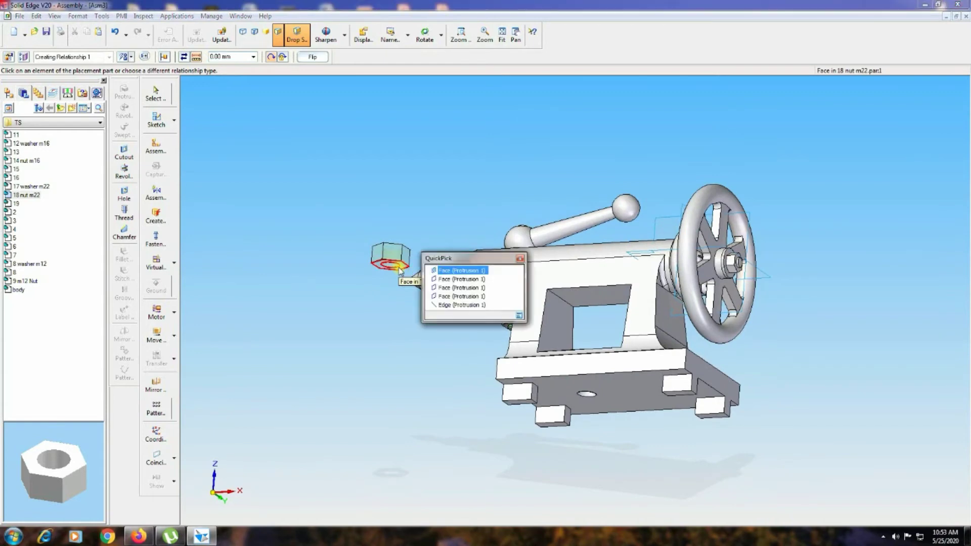
left_click(433, 305)
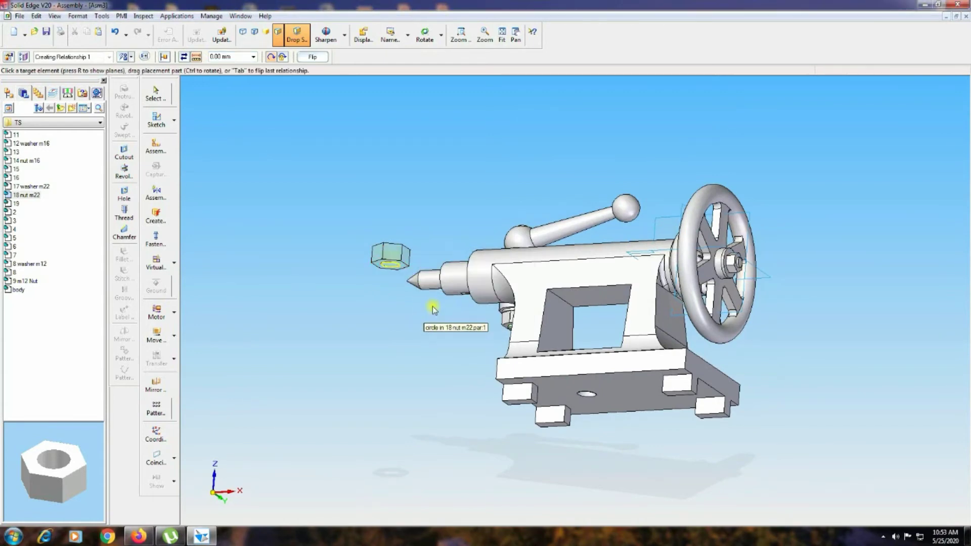
middle_click_drag(351, 351, 345, 393)
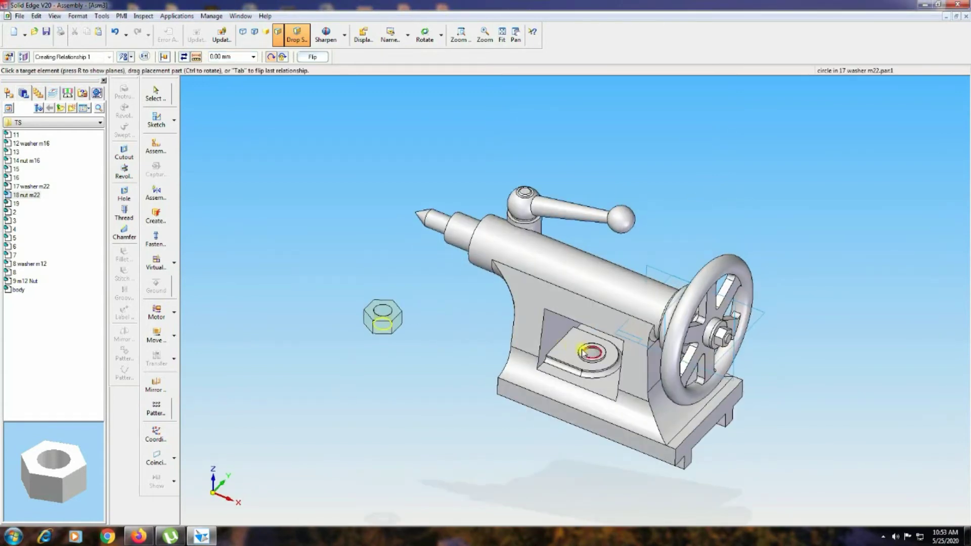
left_click(580, 348)
mouse_move(441, 359)
middle_mouse_down()
mouse_move(440, 332)
mouse_move(439, 345)
middle_mouse_up()
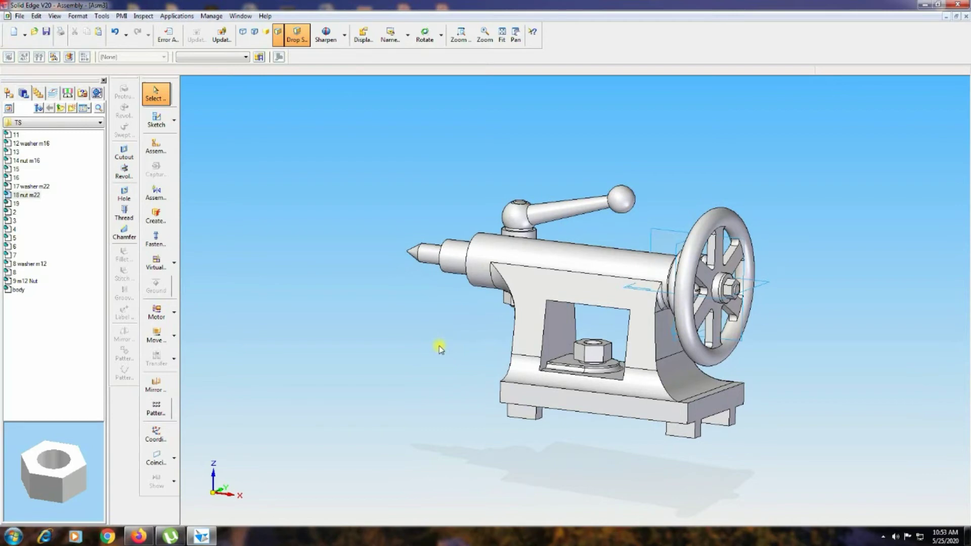
left_click(407, 36)
left_click(395, 79)
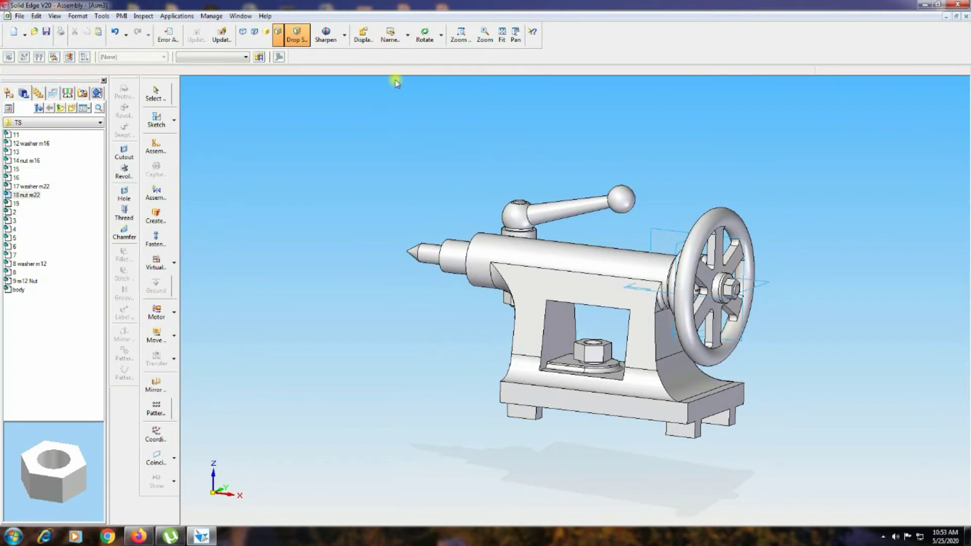
left_click(500, 36)
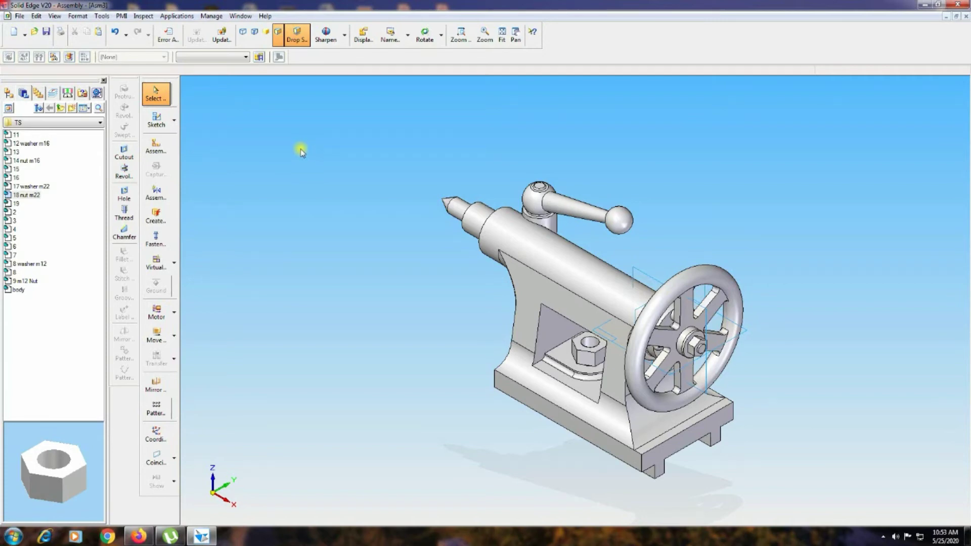
Add the clamping bolt, part 16, insert it from below through the base hole into the m22 nut, and fit the iso view.
left_click(17, 178)
left_click_drag(17, 178, 368, 260)
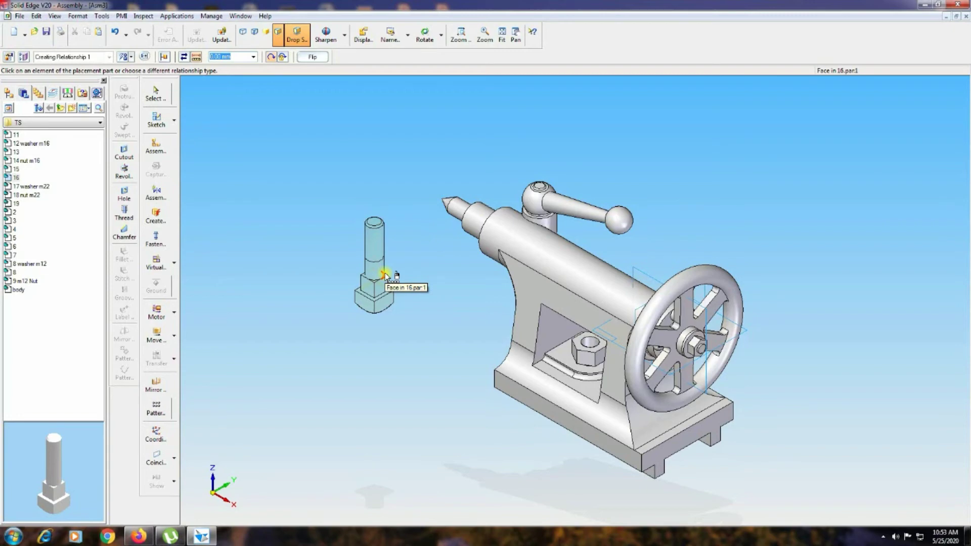
right_click(385, 276)
left_click(419, 320)
middle_click_drag(419, 318, 429, 277)
left_click(596, 398)
middle_click_drag(640, 450, 654, 471)
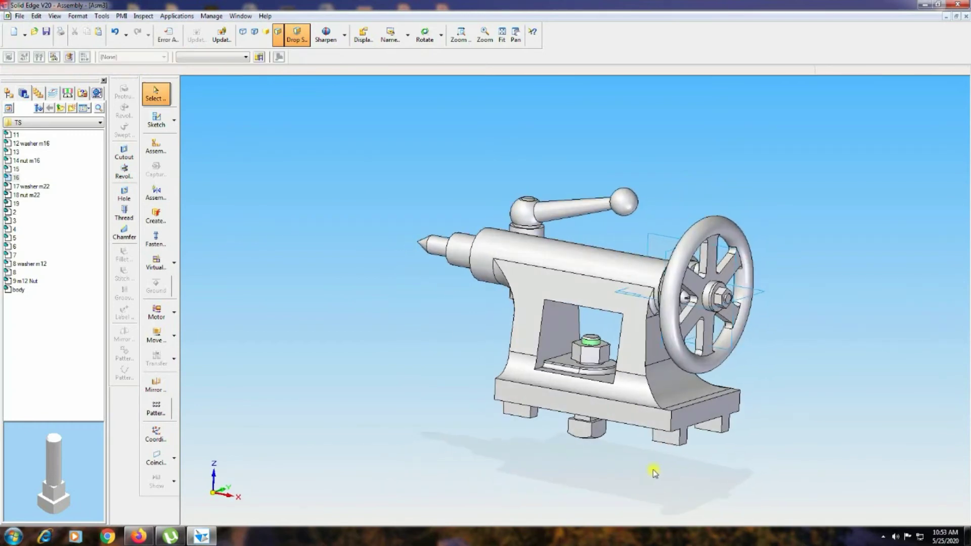
left_click(390, 35)
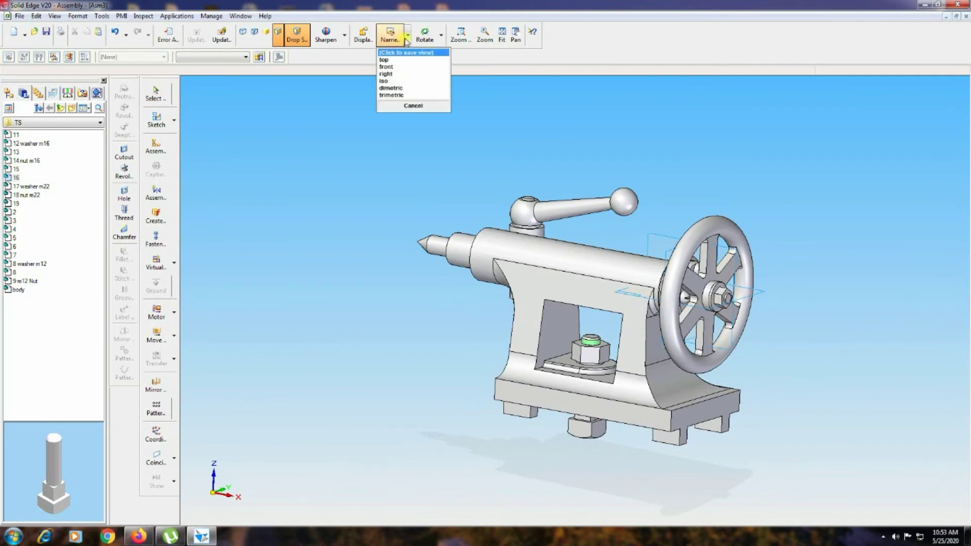
left_click(397, 81)
left_click(502, 34)
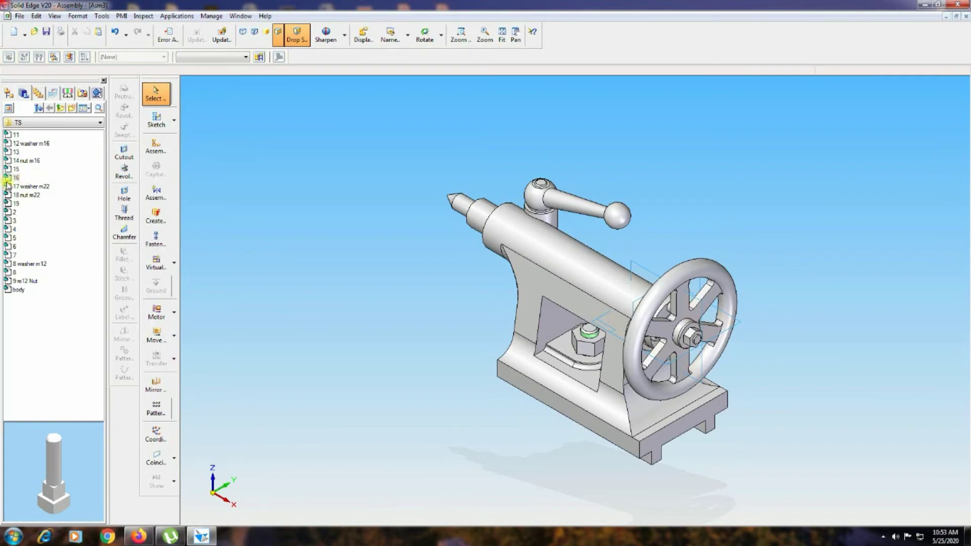
Add clamp plate part 15 and mate a side face of its square hole to the clamping bolt's square shank.
left_click(15, 170)
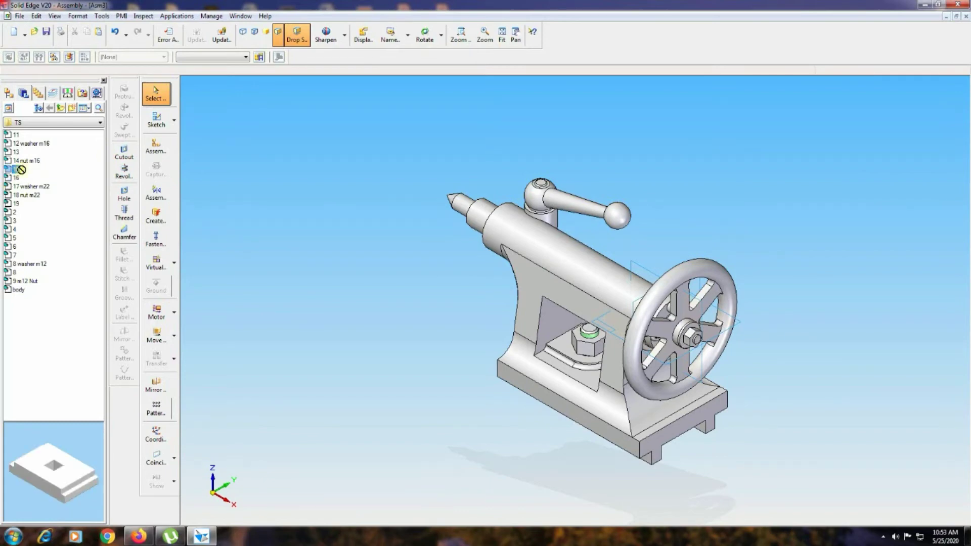
left_click_drag(48, 171, 362, 242)
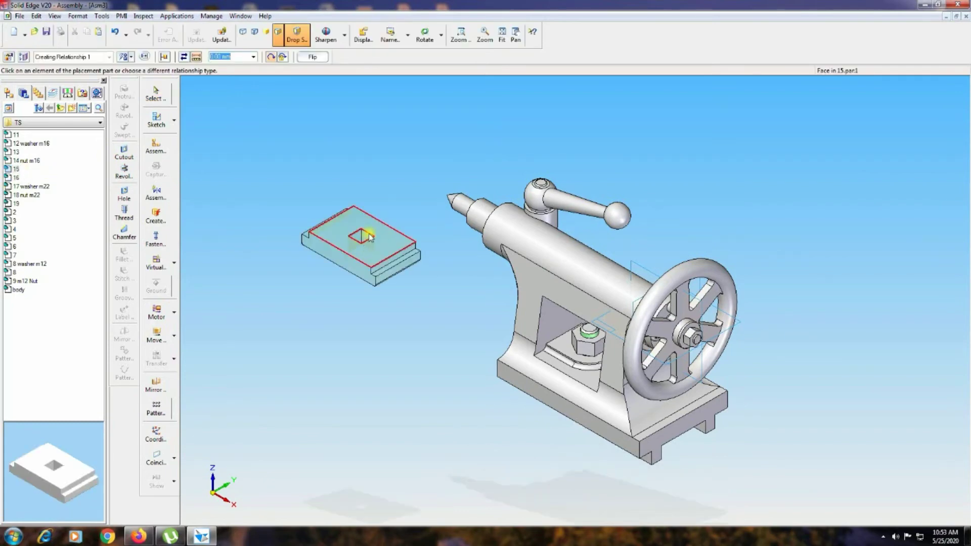
right_click(368, 238)
right_click(368, 236)
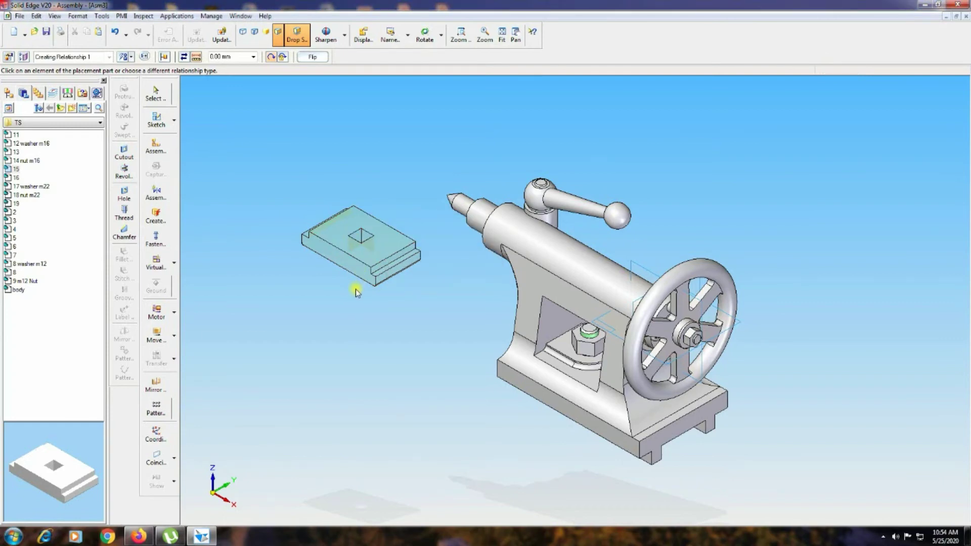
left_click(367, 233)
middle_click_drag(350, 302, 376, 261)
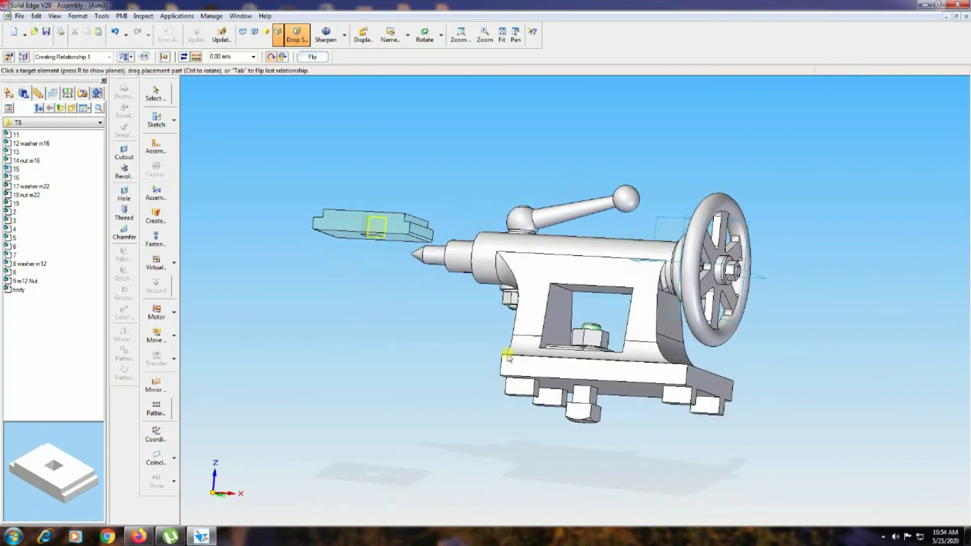
left_click(595, 398)
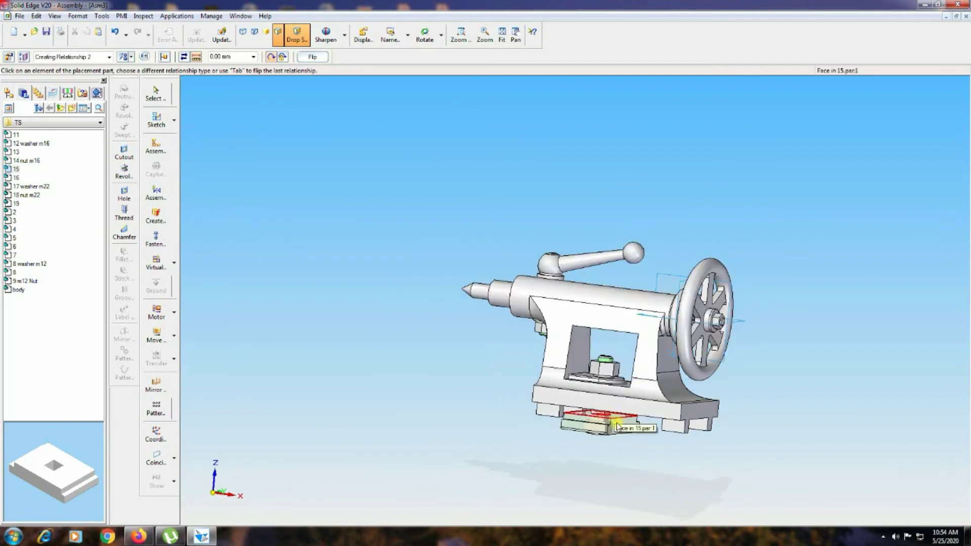
Mate the underside of the clamp plate to the bearing face of the clamping bolt's head.
middle_click_drag(645, 468, 648, 446)
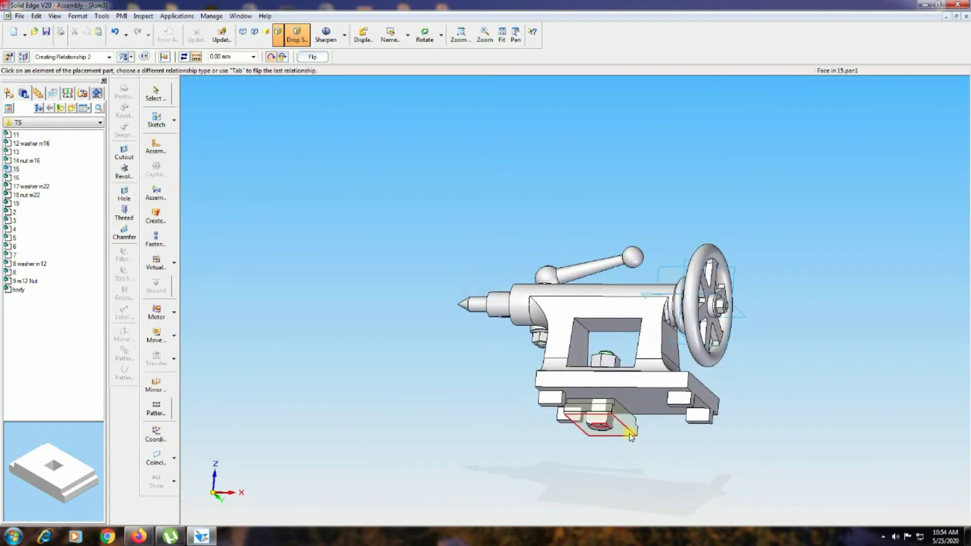
left_click(632, 437)
middle_click_drag(658, 454, 653, 465)
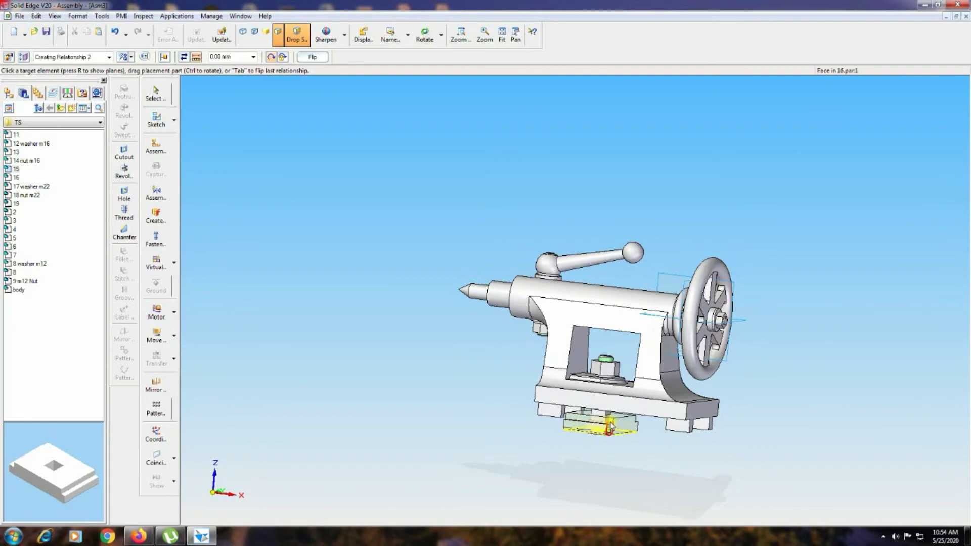
left_click(614, 426)
middle_click_drag(661, 440, 652, 471)
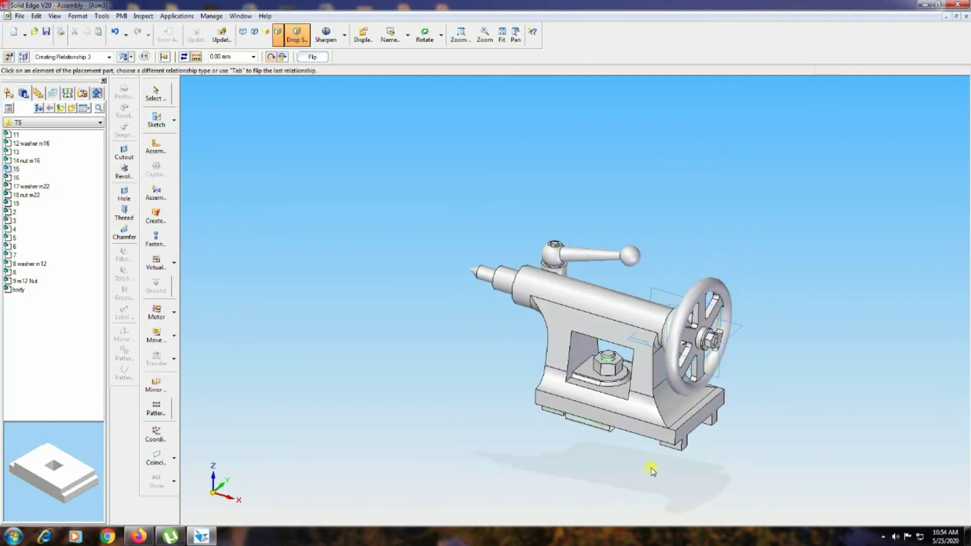
Examine the assembly from below and in the top, front, right and iso named views, fitting each view.
left_click(390, 34)
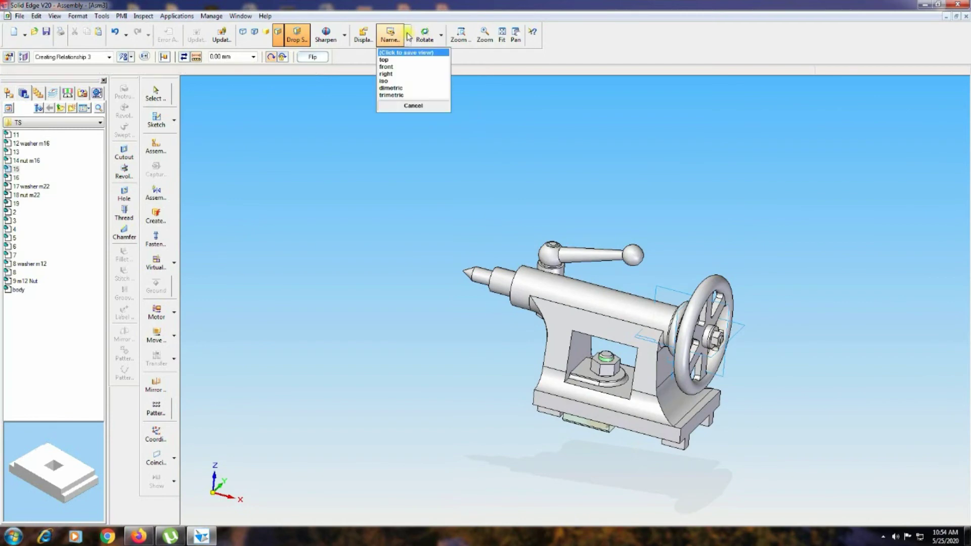
left_click(400, 74)
left_click(515, 35)
left_click(503, 34)
middle_click_drag(741, 186, 801, 148)
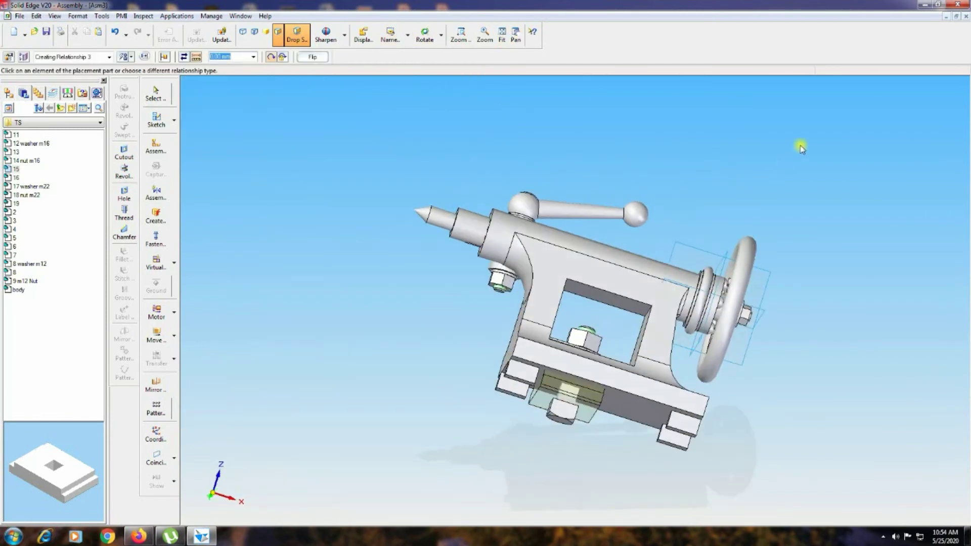
left_click(390, 34)
left_click(389, 63)
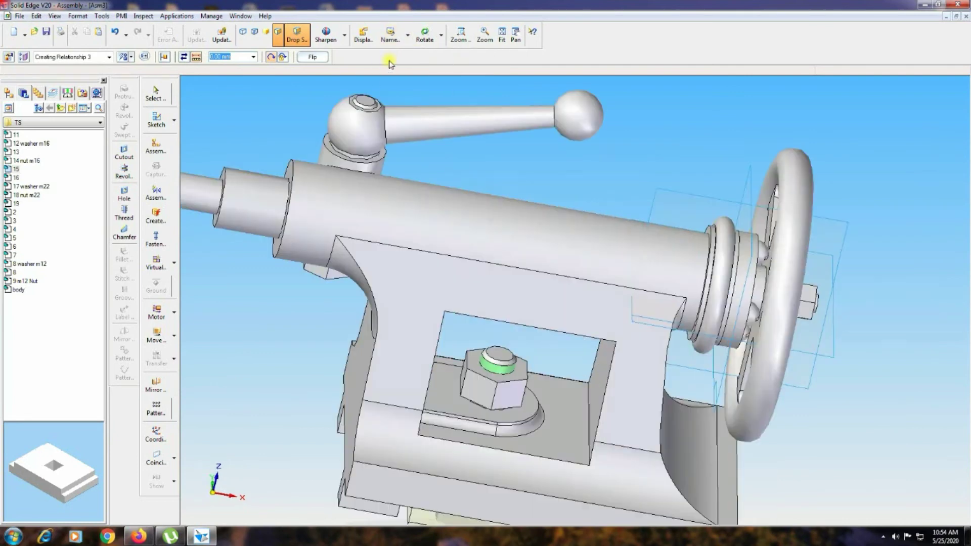
left_click(503, 35)
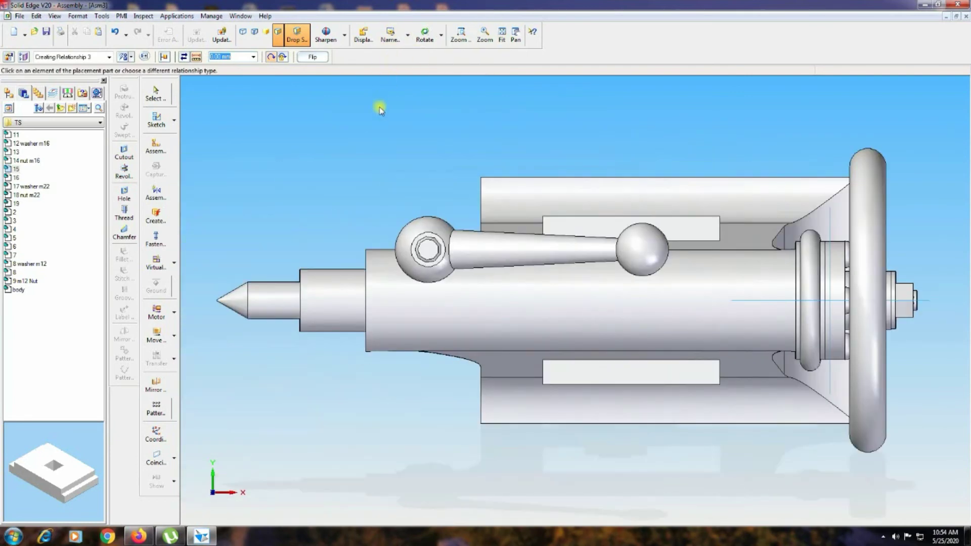
left_click(408, 35)
left_click(390, 63)
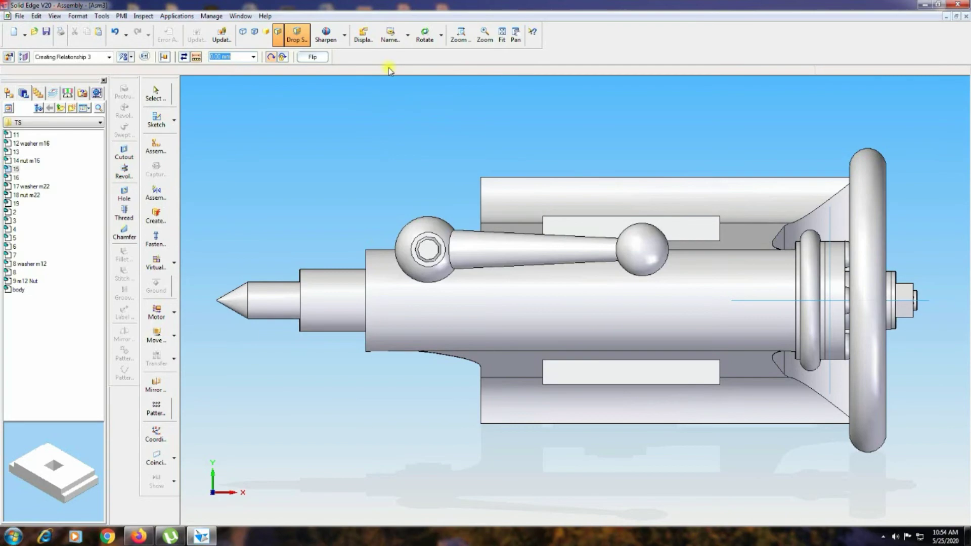
left_click(503, 35)
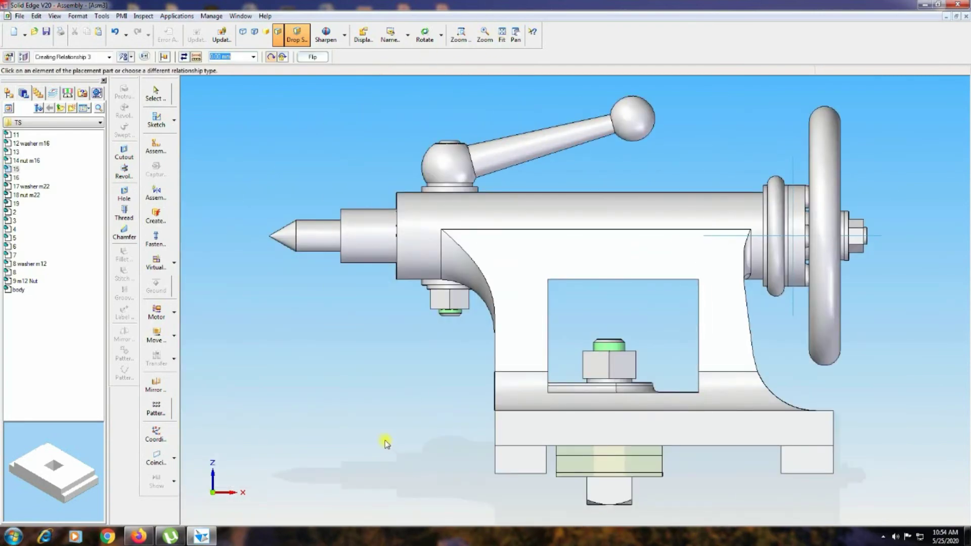
left_click(408, 36)
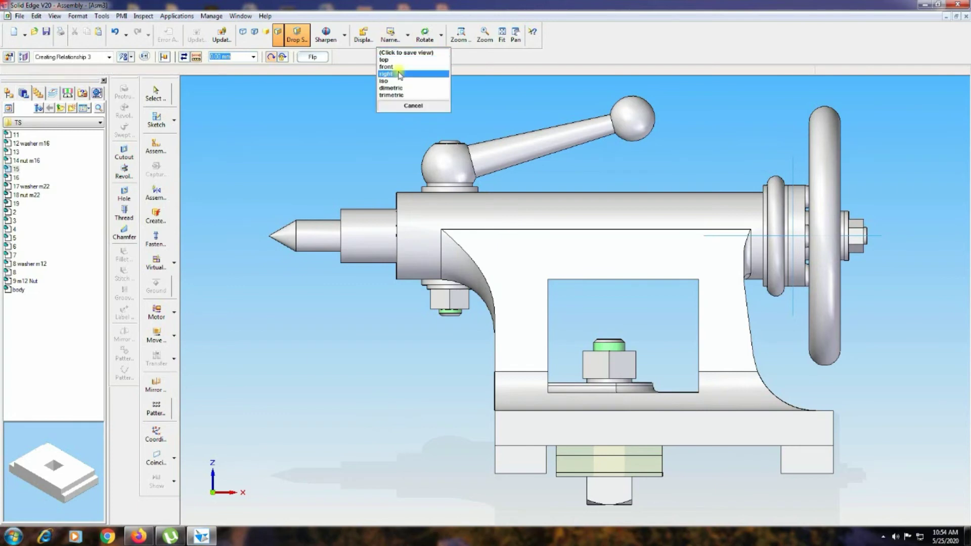
left_click(400, 74)
left_click(502, 34)
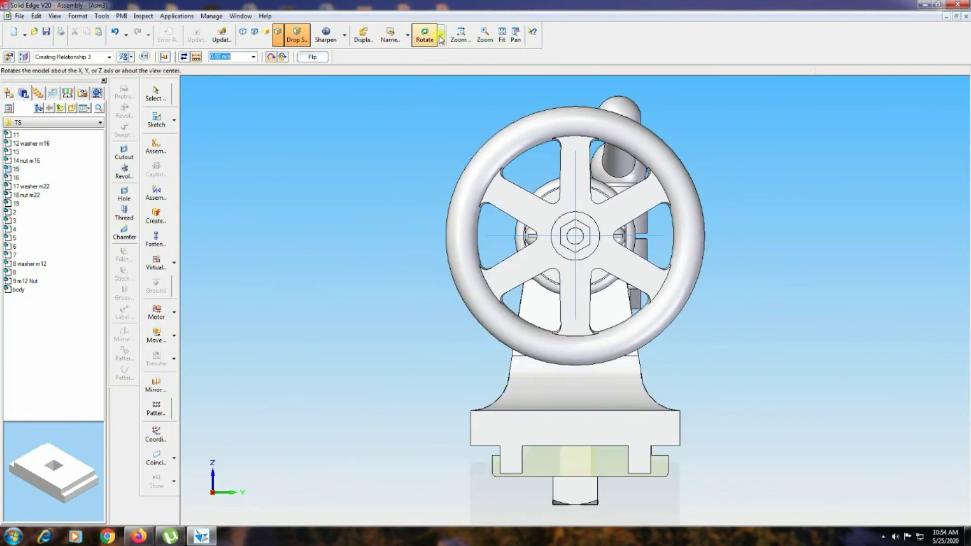
left_click(409, 36)
left_click(395, 78)
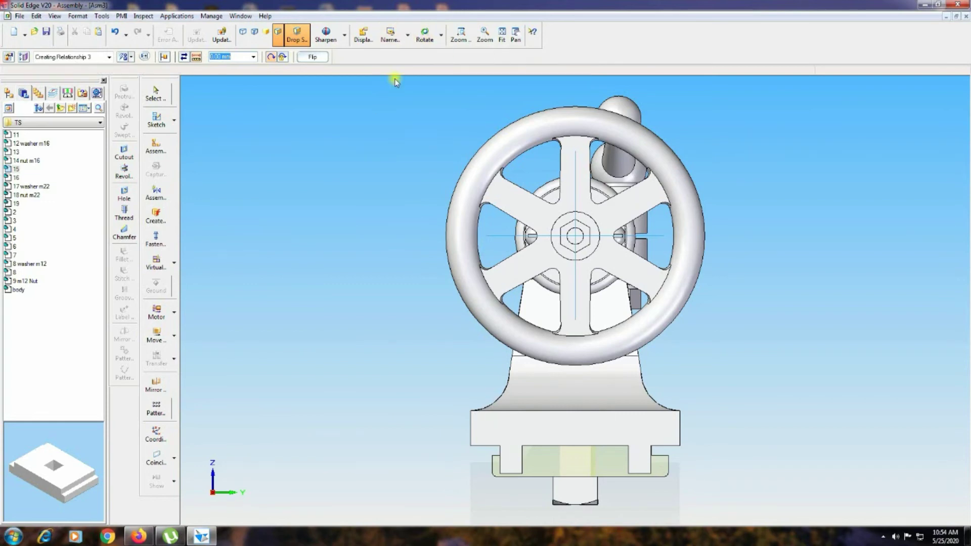
left_click(501, 33)
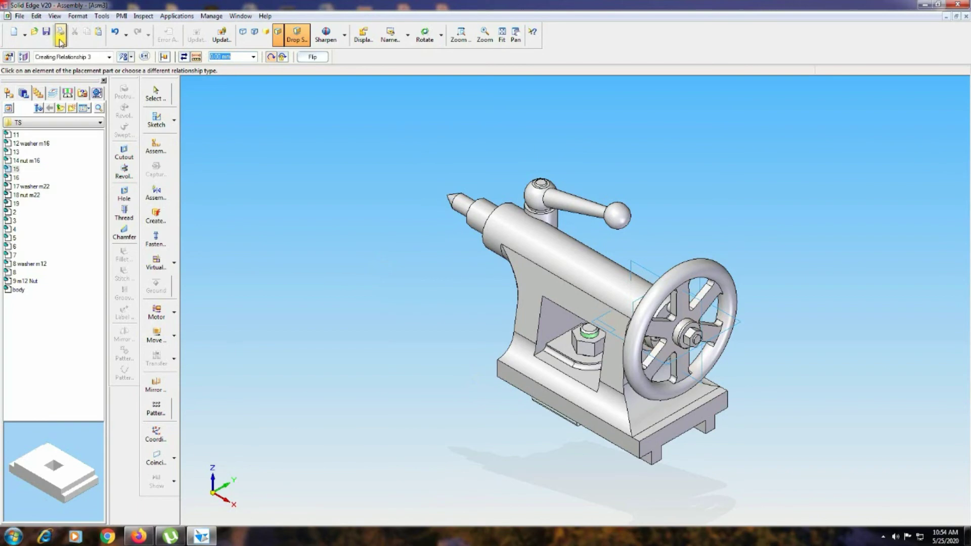
Save the assembly as Asm3.asm in the TS folder and create a drawing from it with the Drawing View Creation Wizard.
left_click(46, 33)
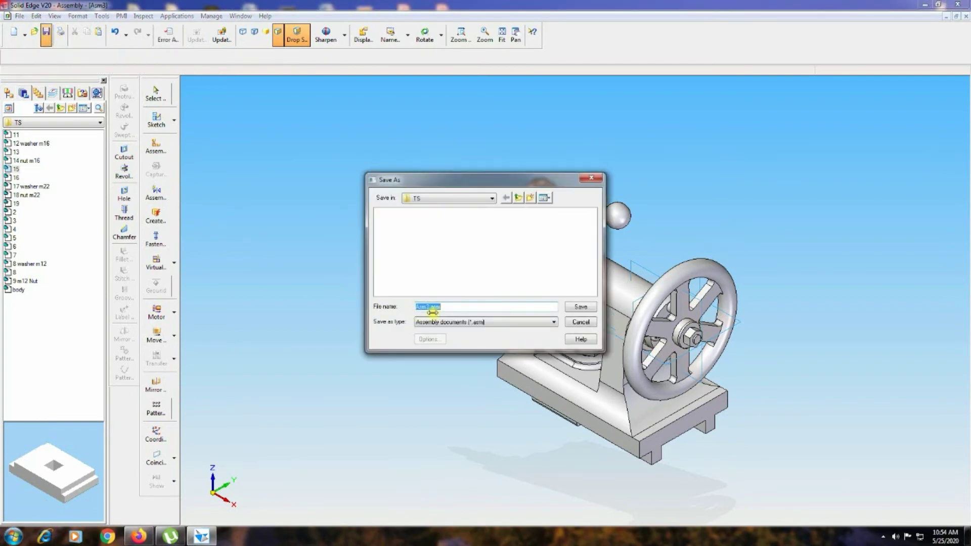
left_click(580, 308)
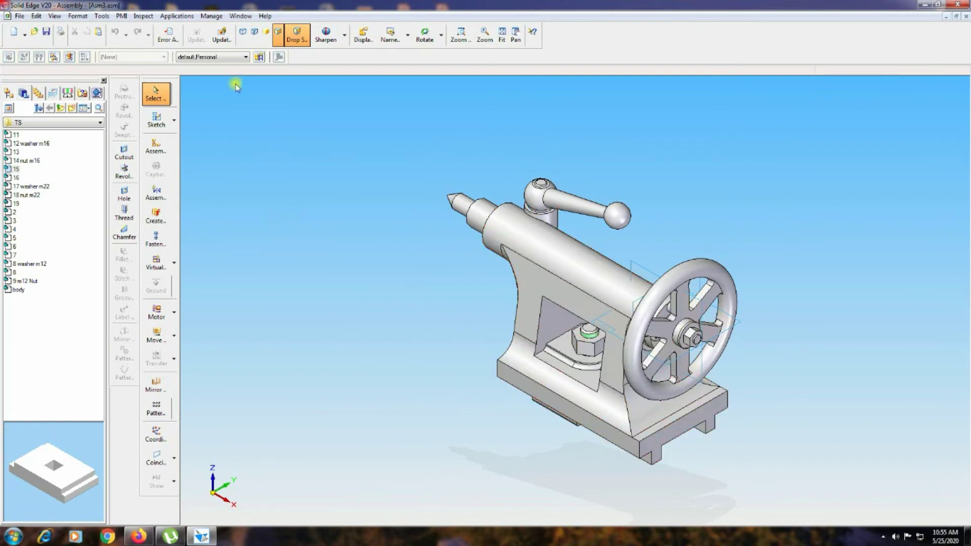
left_click(20, 16)
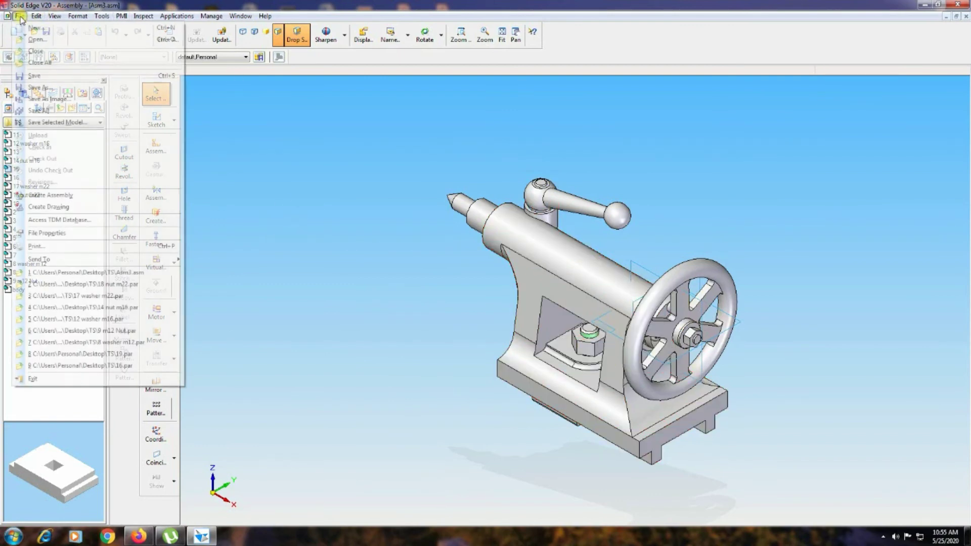
left_click(33, 208)
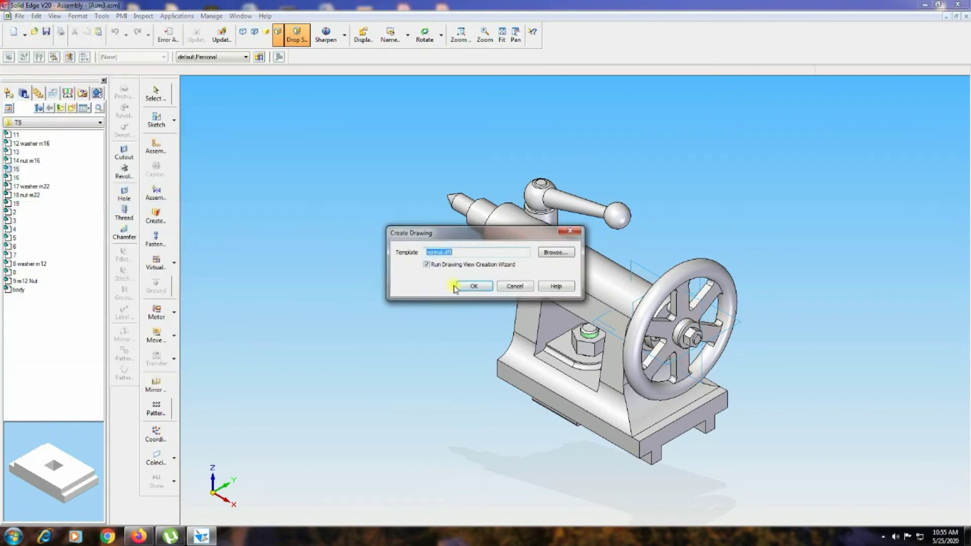
left_click(463, 287)
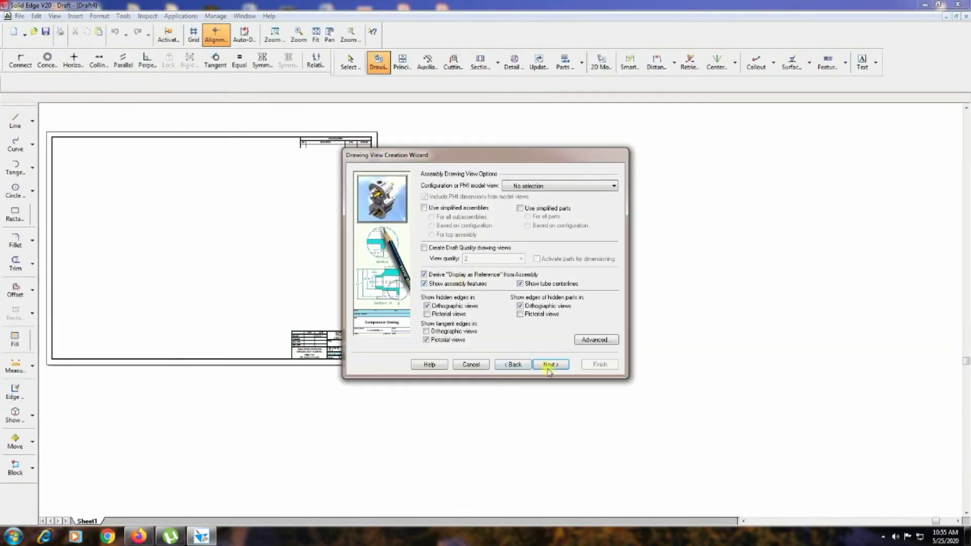
Place a front view with a top view below it and a pictorial view, moving the pictorial view up beside the other two.
left_click(549, 369)
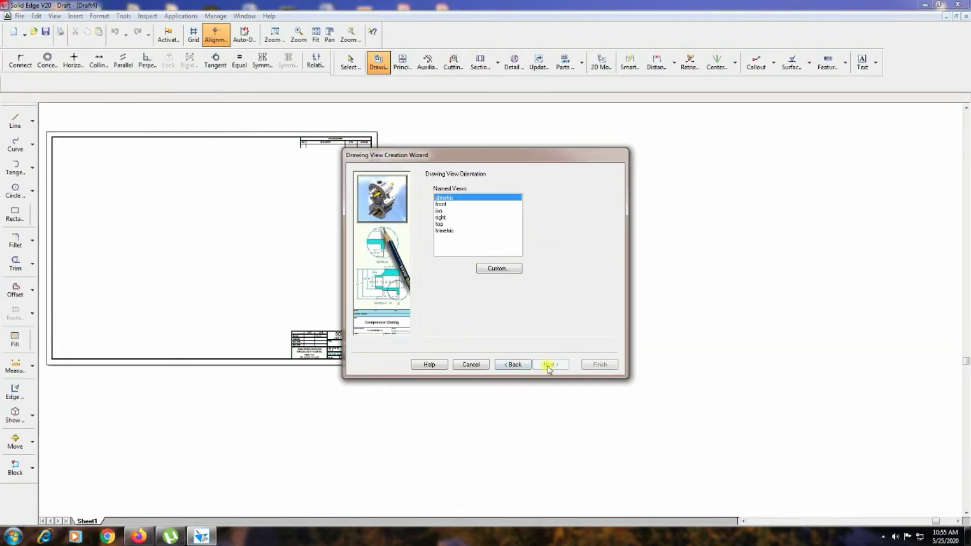
left_click(442, 204)
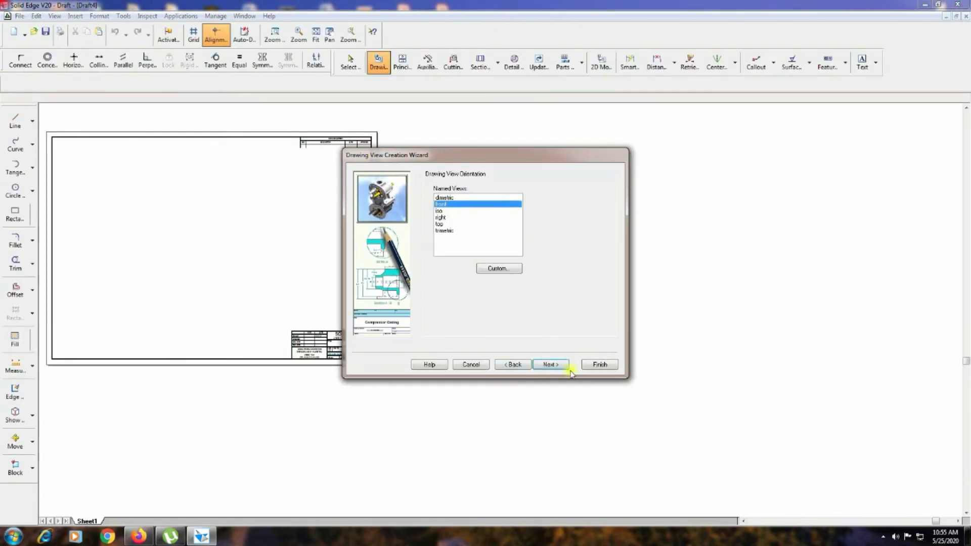
left_click(552, 366)
left_click(523, 302)
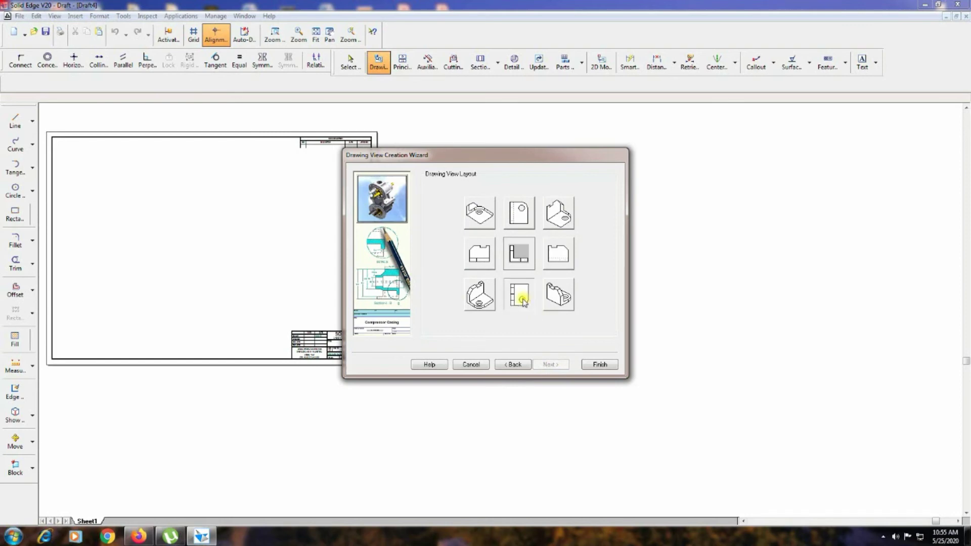
left_click(599, 364)
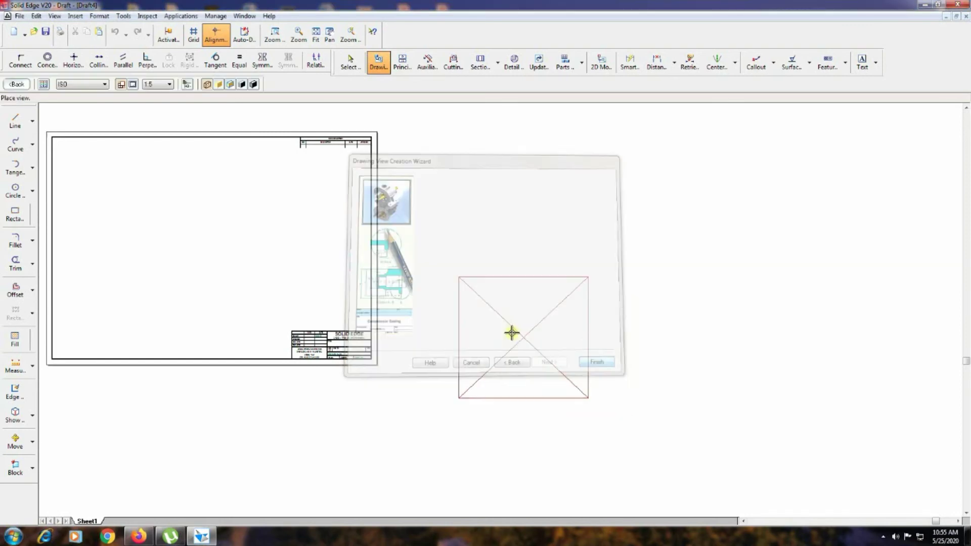
left_click(198, 234)
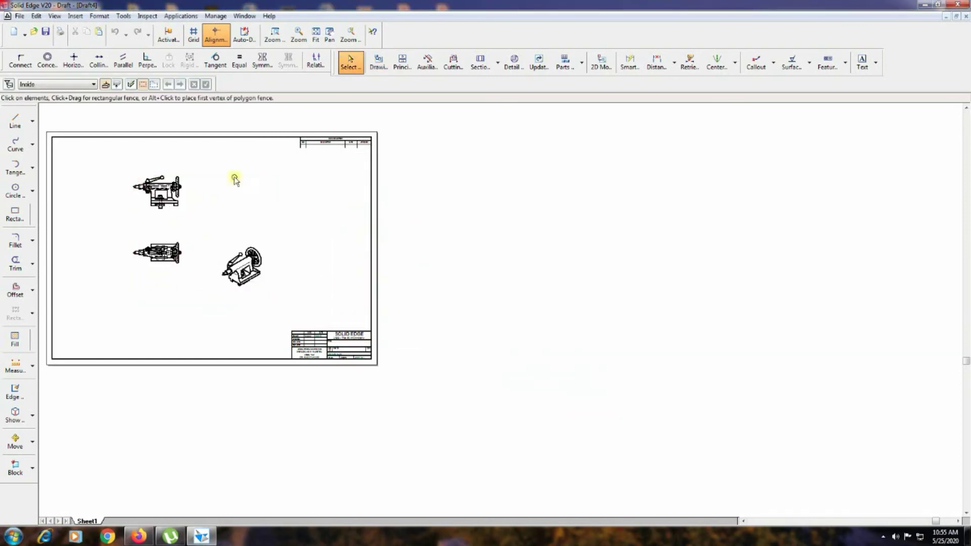
left_click(316, 35)
left_click_drag(556, 351, 528, 268)
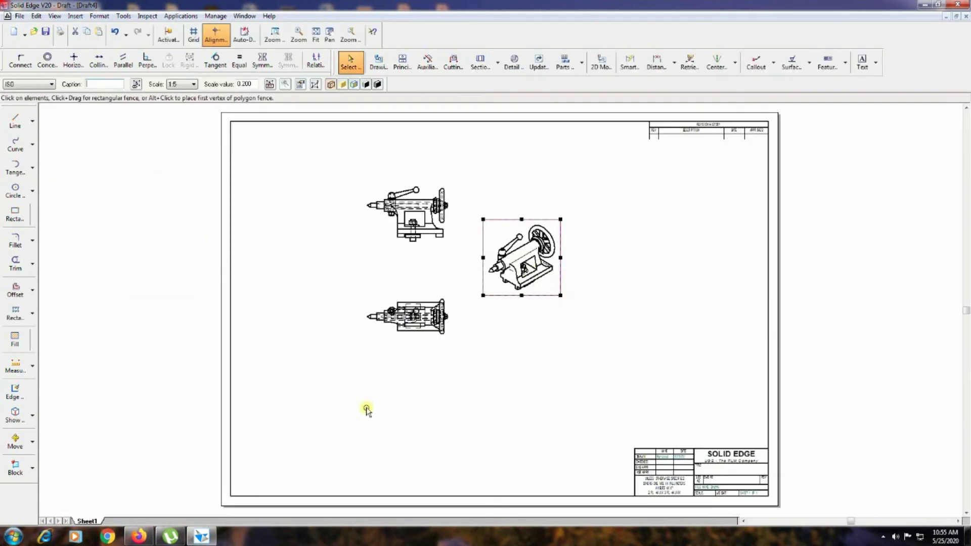
Set the drawing sheet's background to A4-Sheet with Show background turned off.
right_click(89, 522)
left_click(112, 512)
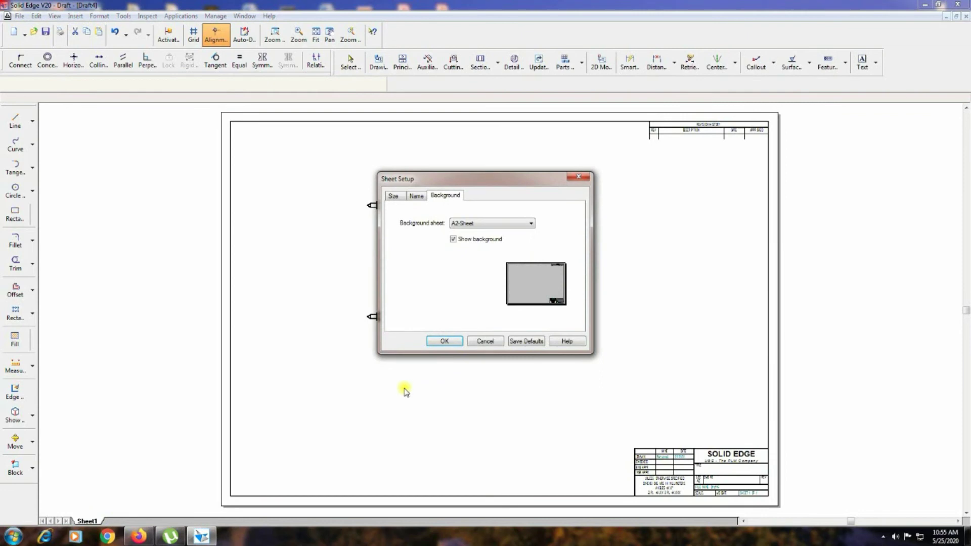
left_click(521, 224)
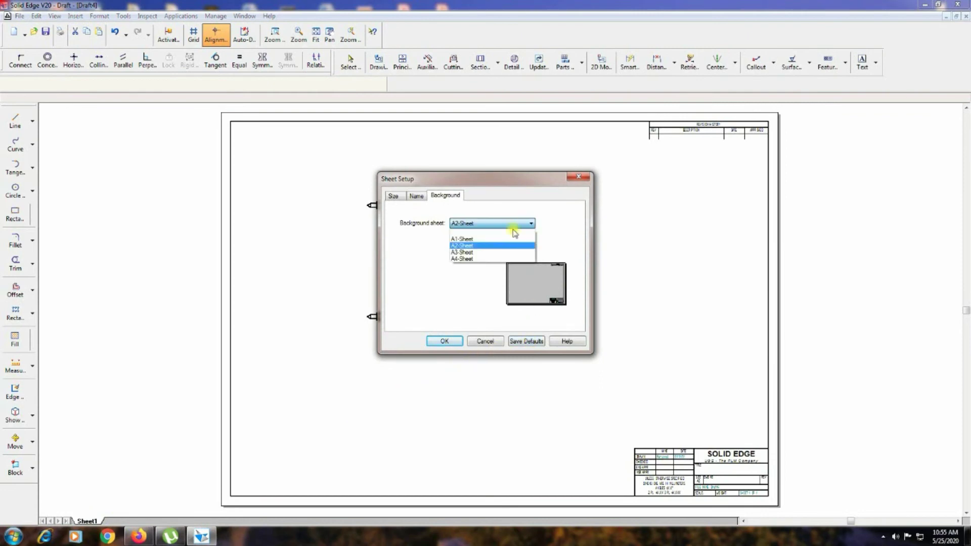
left_click(473, 258)
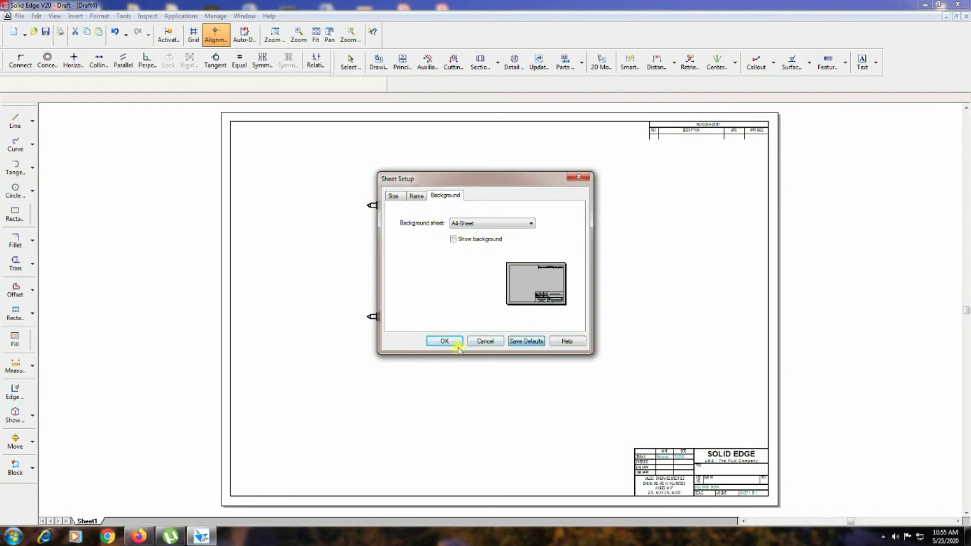
left_click(444, 342)
Move the top, front and pictorial views onto the A4 sheet and fit the sheet in view.
mouse_move(412, 329)
left_mouse_down()
mouse_move(325, 472)
mouse_move(312, 476)
left_mouse_up()
mouse_move(314, 216)
left_mouse_down()
mouse_move(296, 373)
mouse_move(309, 359)
left_mouse_up()
left_click_drag(513, 289, 405, 413)
left_click(316, 35)
Set the front view's scale value to 0.3.
left_click(387, 225)
double_click(235, 85)
type("0.3")
key("Return")
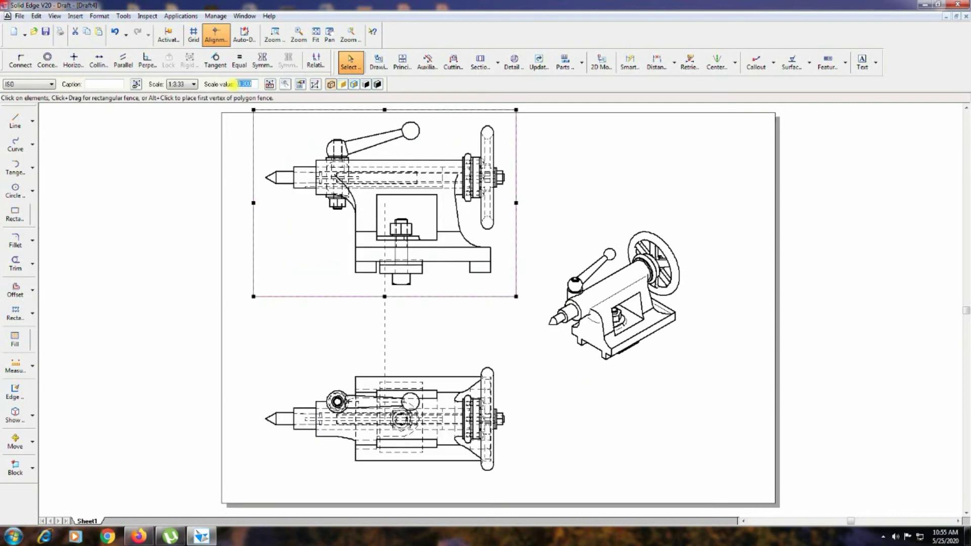
Set the pictorial view's scale to 1:2.5.
left_click(610, 310)
left_click_drag(252, 85, 230, 85)
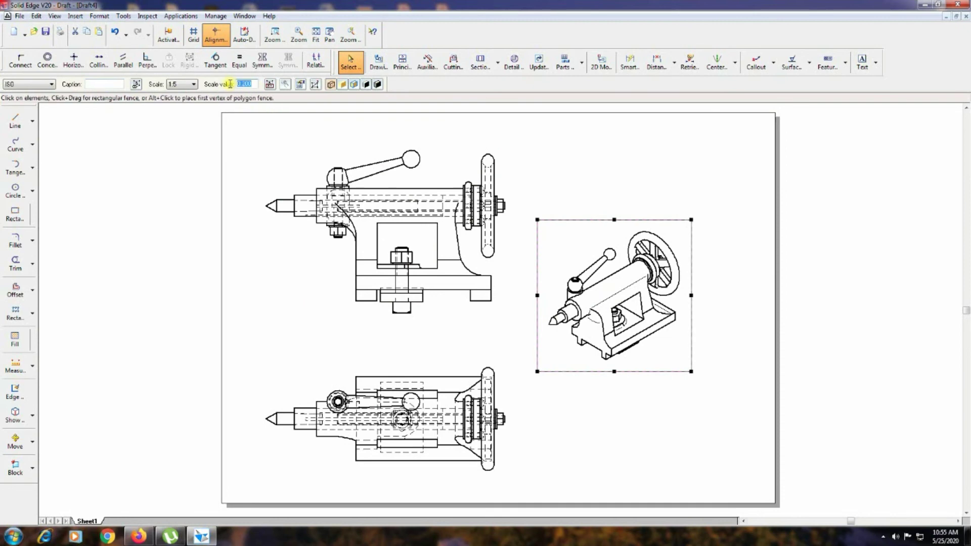
key("Return")
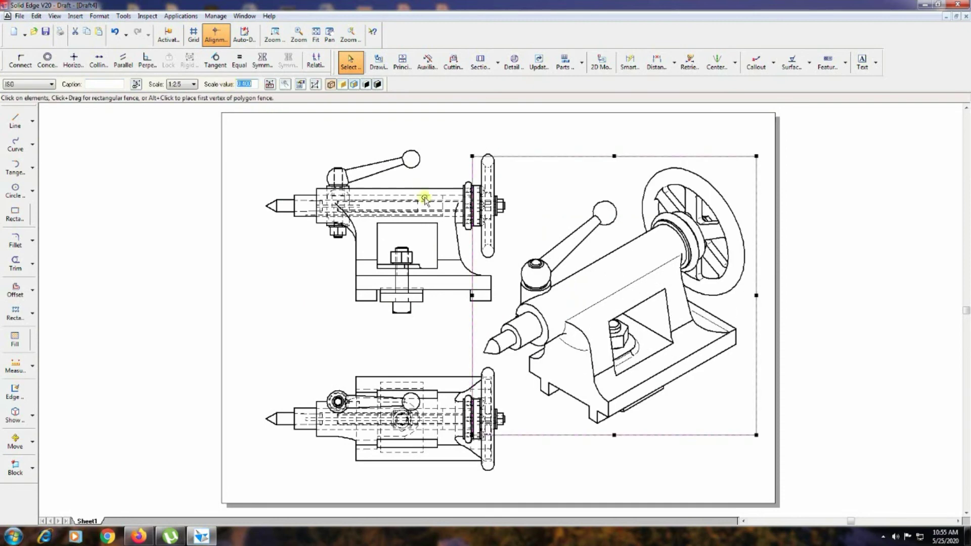
Move the pictorial view toward the sheet's upper-right corner, and set the front view's scale value to 0.35, shifting it slightly upward.
left_click_drag(646, 303, 661, 278)
left_click(445, 304)
left_click(421, 295)
left_click_drag(252, 84, 228, 84)
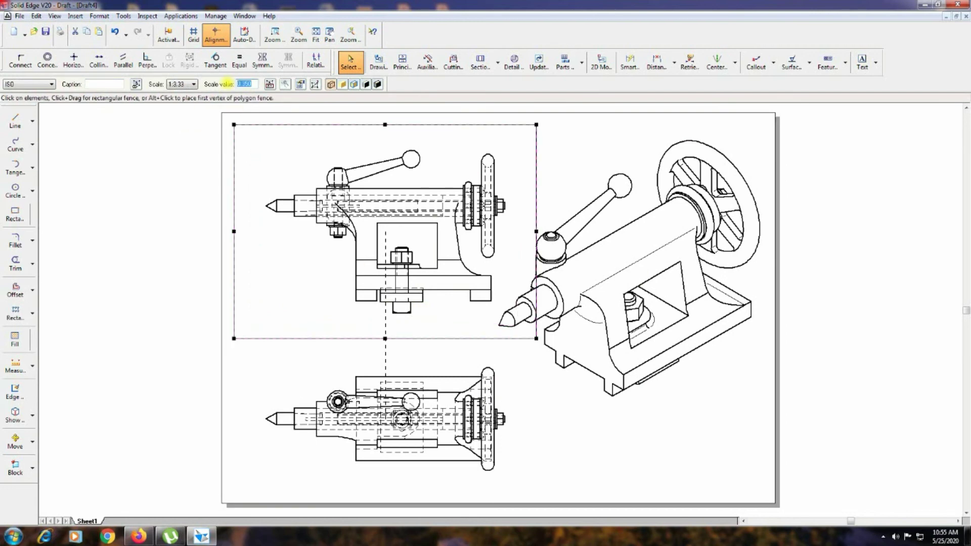
key("Return")
left_click_drag(386, 245, 382, 230)
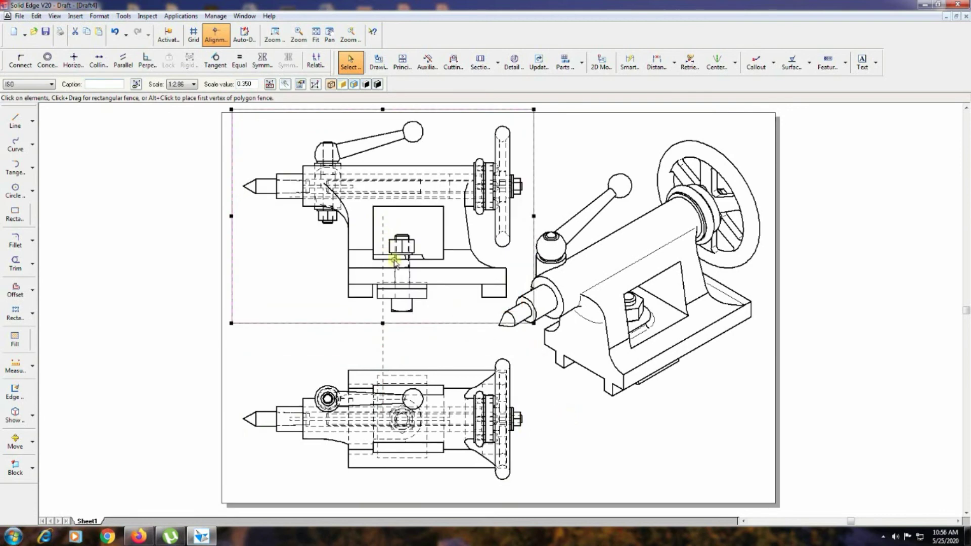
Delete the front view and create a horizontal cutting plane along the top view's centre axis, extending past both ends of the tailstock.
key("Delete")
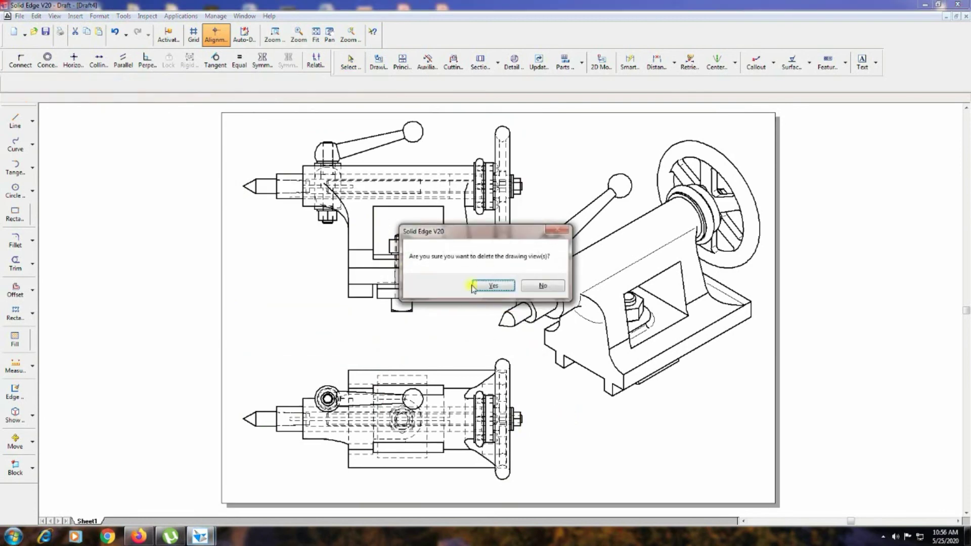
left_click(483, 284)
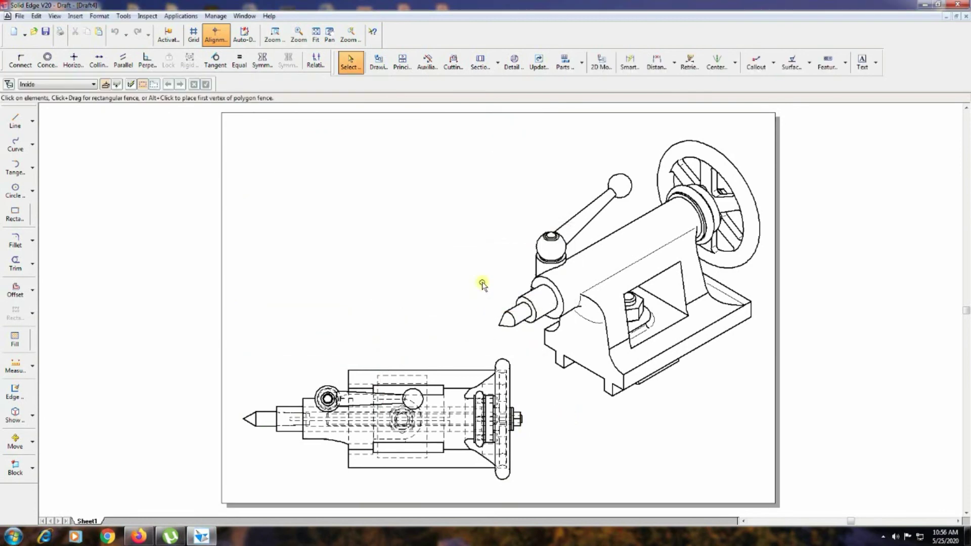
left_click(453, 61)
left_click(447, 411)
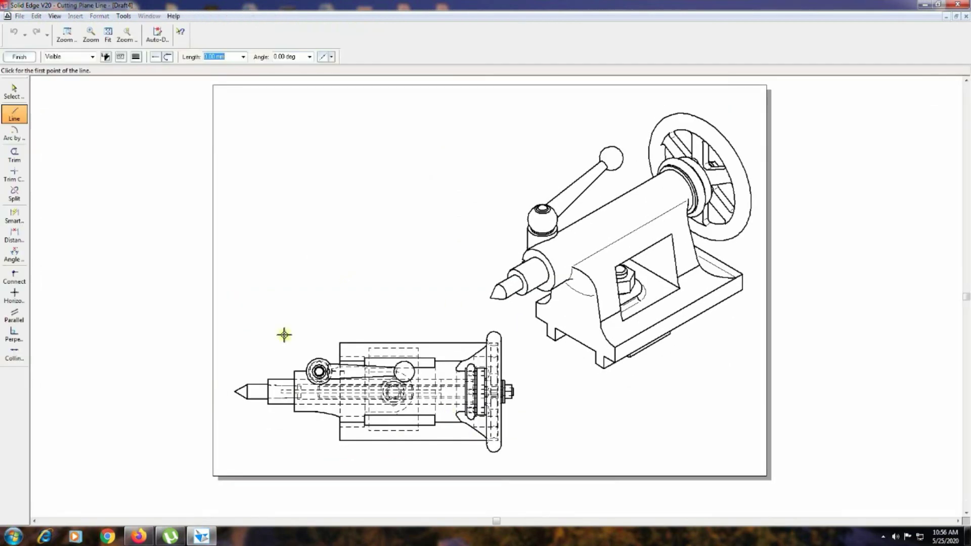
left_click(226, 391)
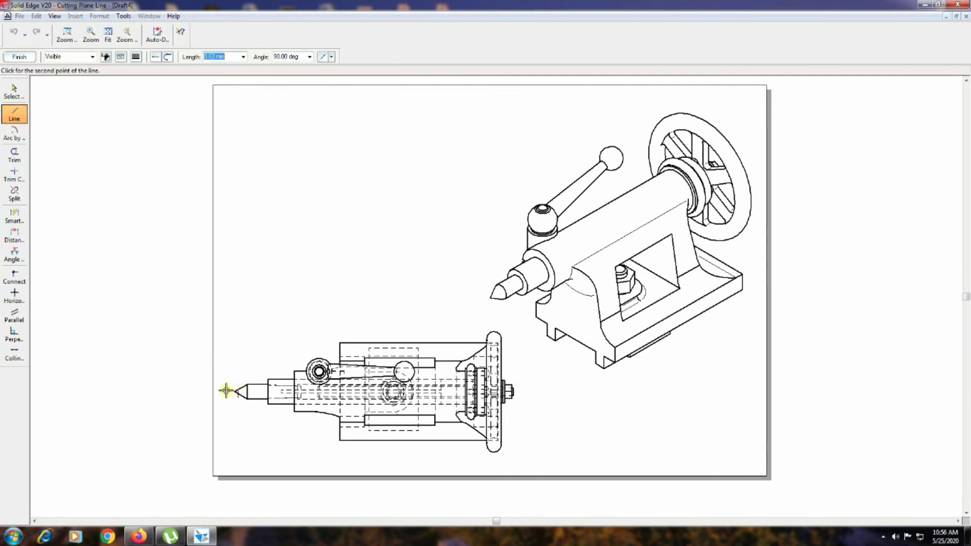
left_click(532, 391)
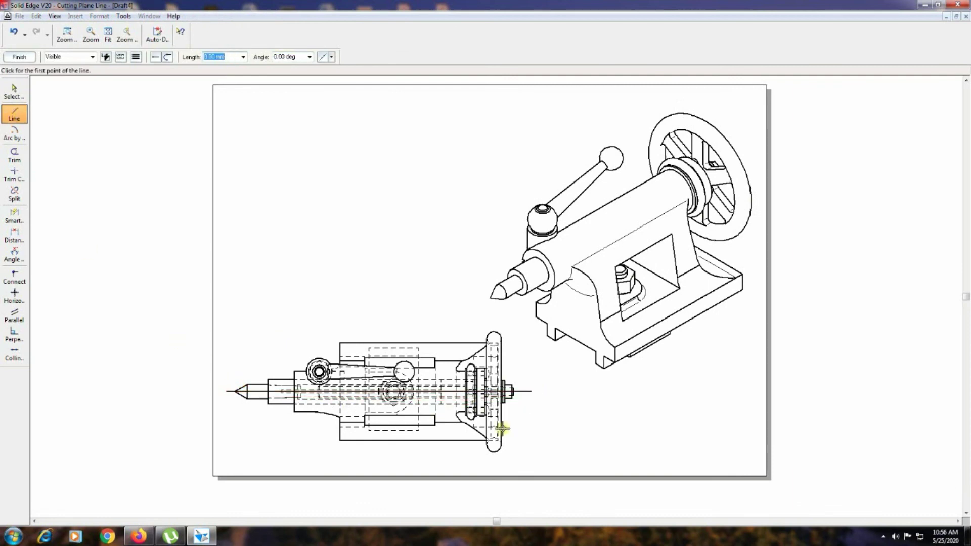
left_click(20, 58)
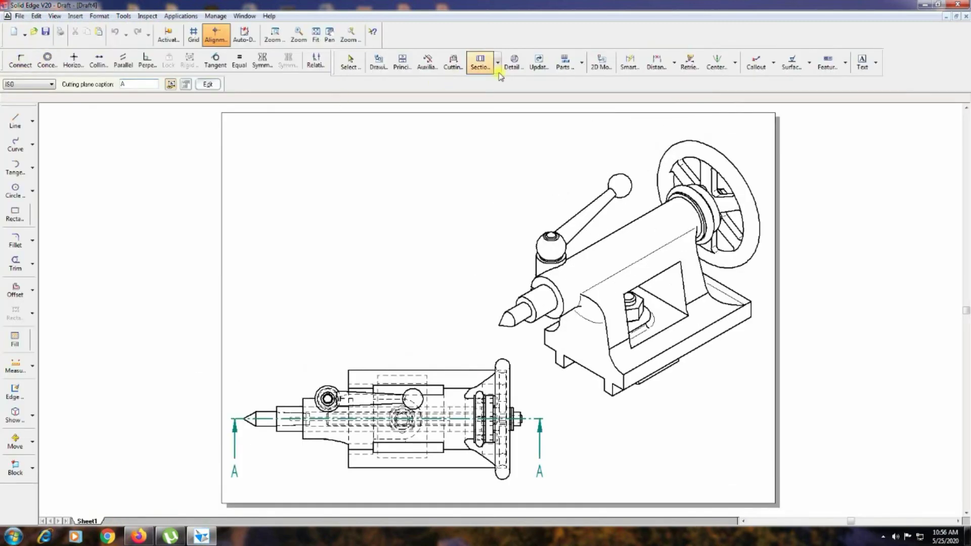
Create a section view from cutting plane A and place it directly above the top view.
left_click(480, 64)
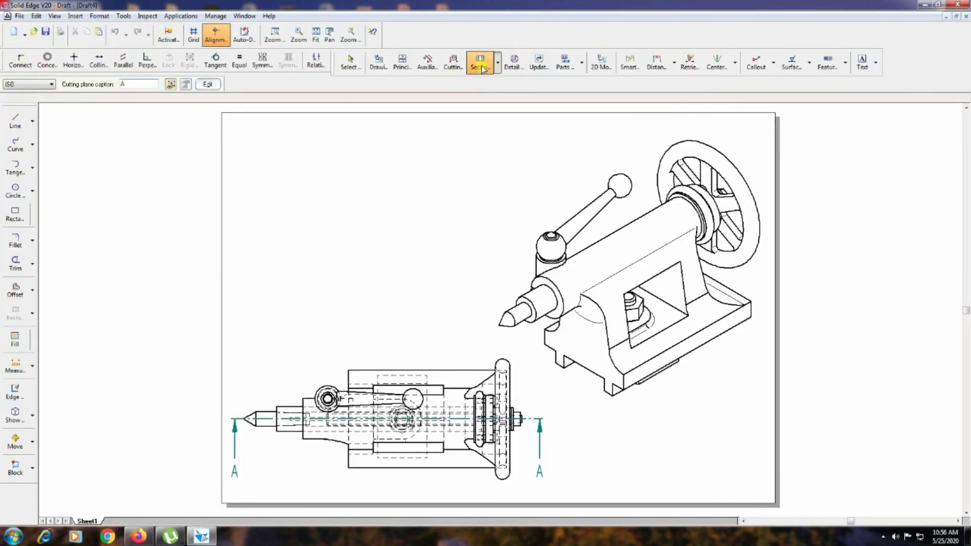
left_click(526, 420)
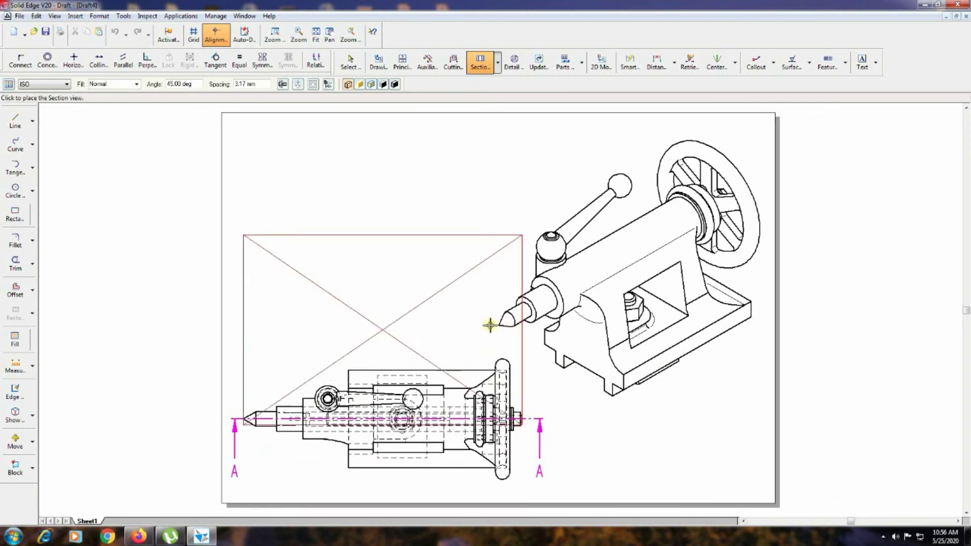
left_click(475, 210)
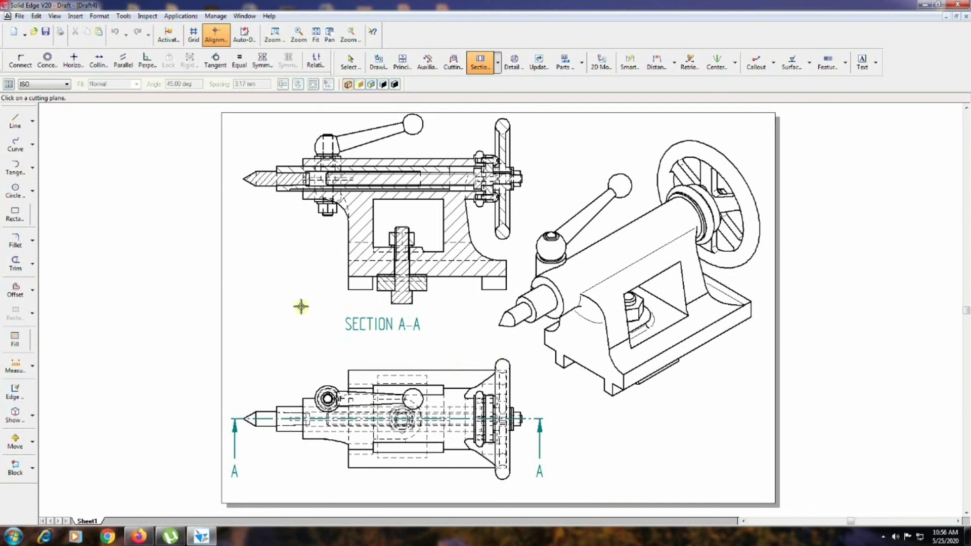
Start adding a text note to the drawing sheet.
left_click(862, 63)
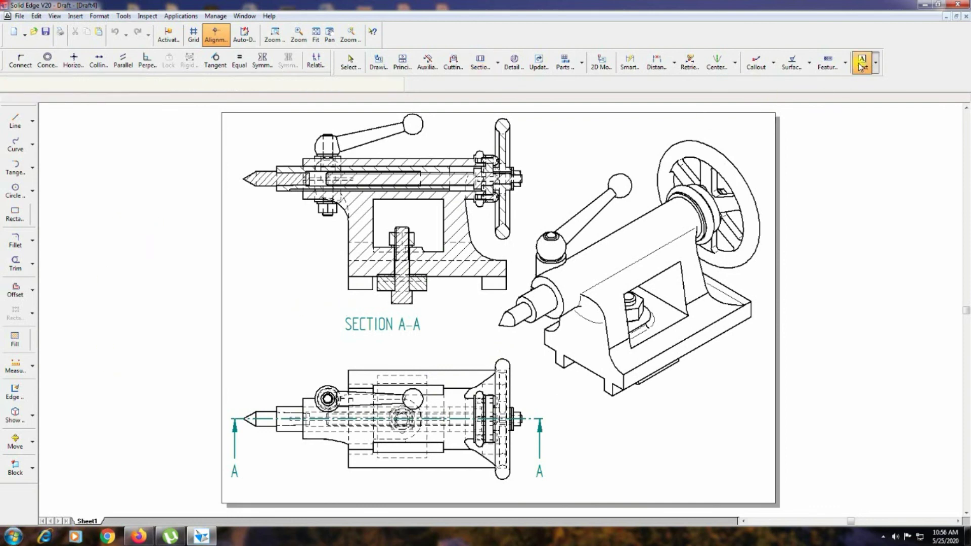